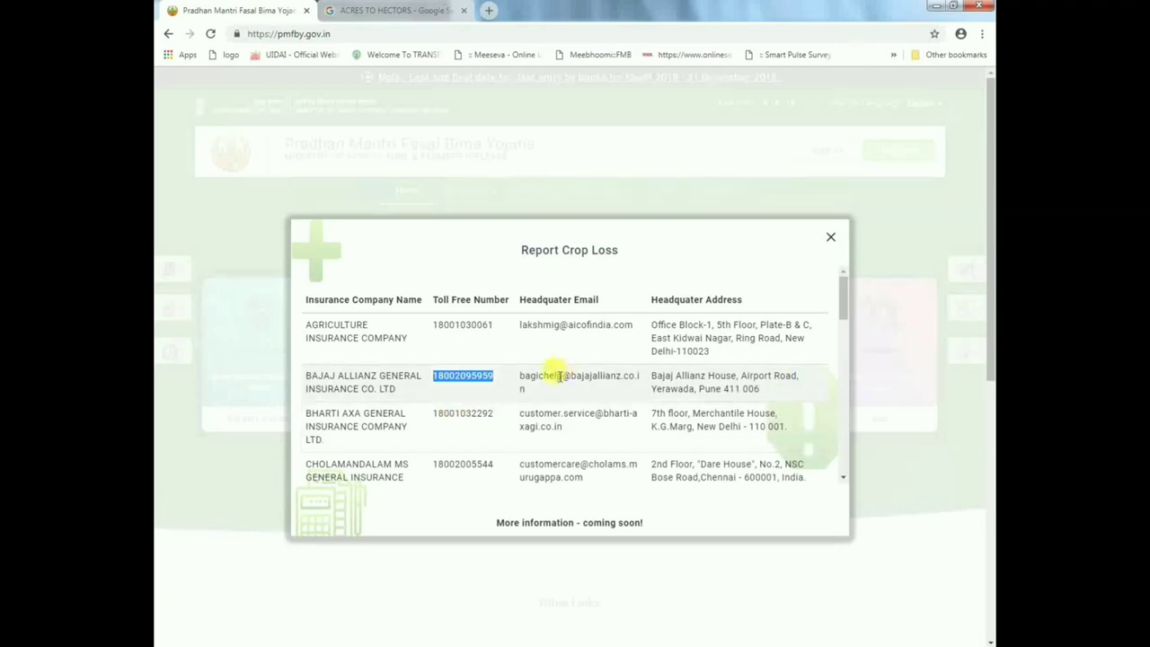
- Browse the insurer contacts, checking Bajaj Allianz's helpdesk details, then close the Report Crop Loss list
double_click(550, 375)
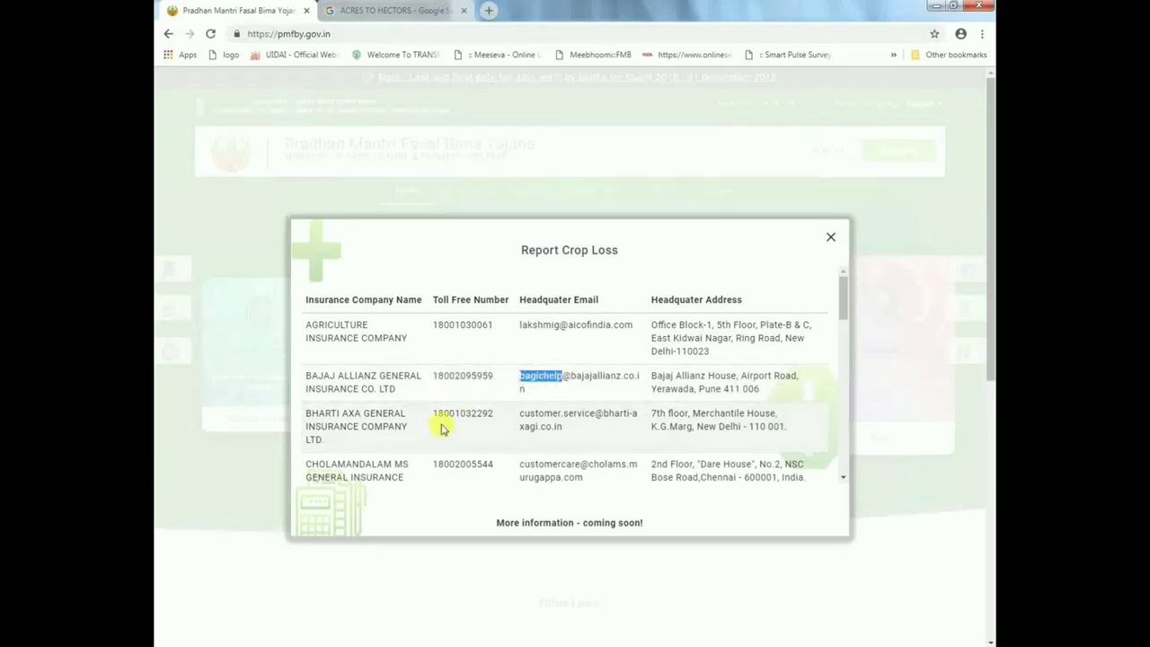
left_click(442, 428)
scroll(448, 425, "down", 2)
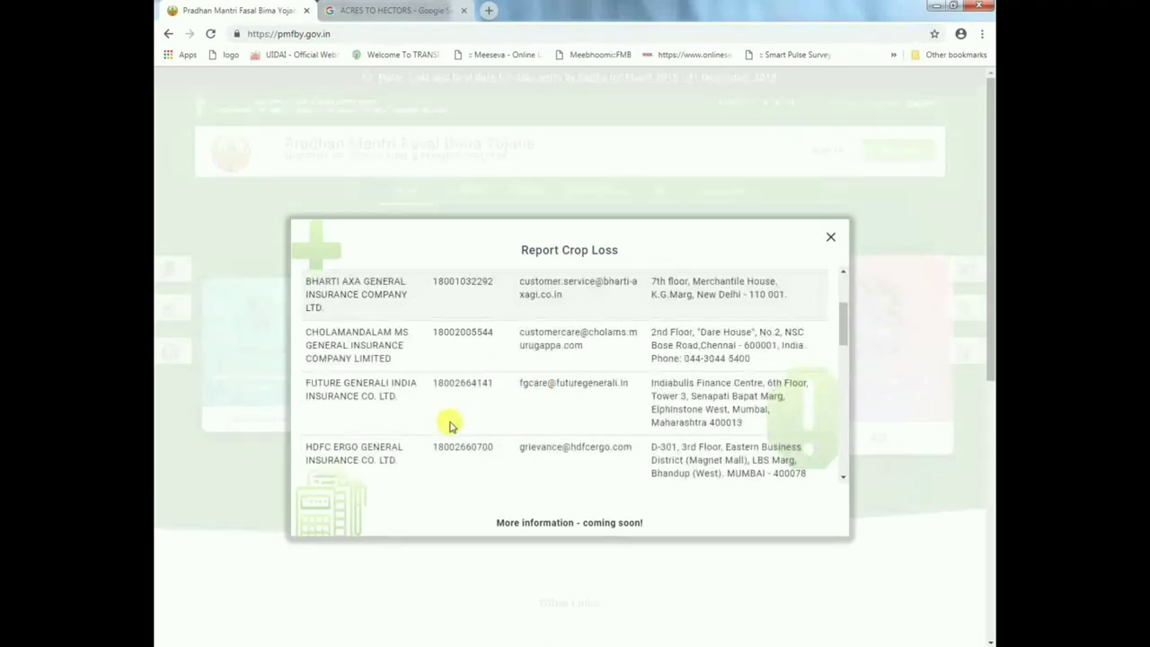
scroll(451, 426, "down", 1)
scroll(451, 425, "down", 2)
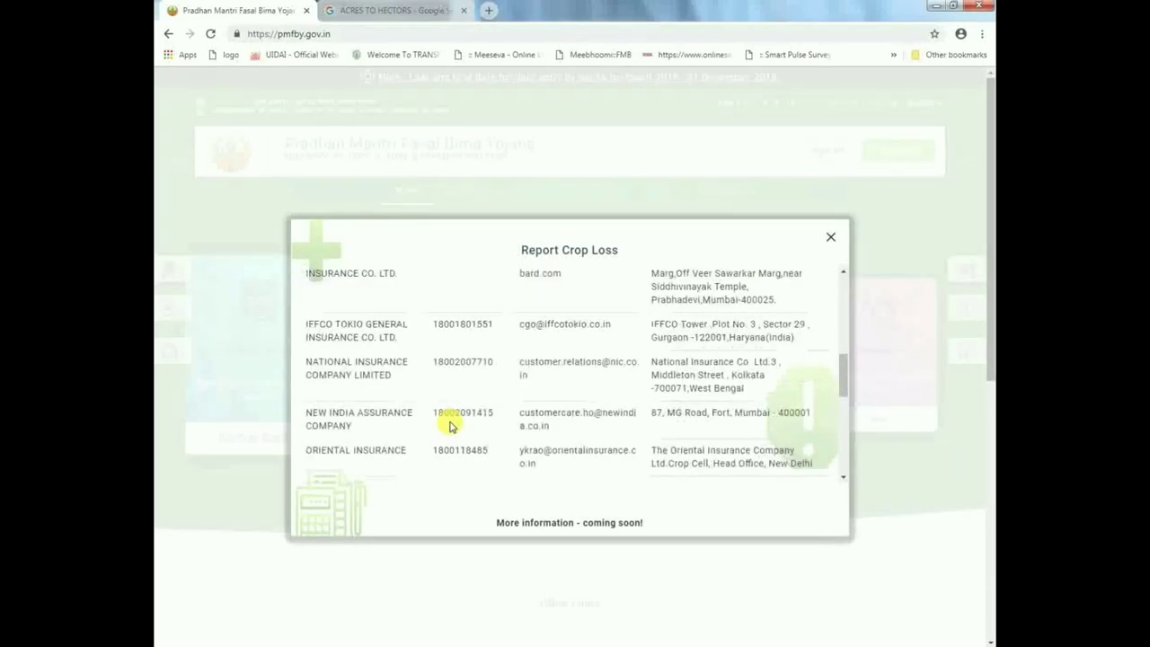
scroll(451, 426, "down", 5)
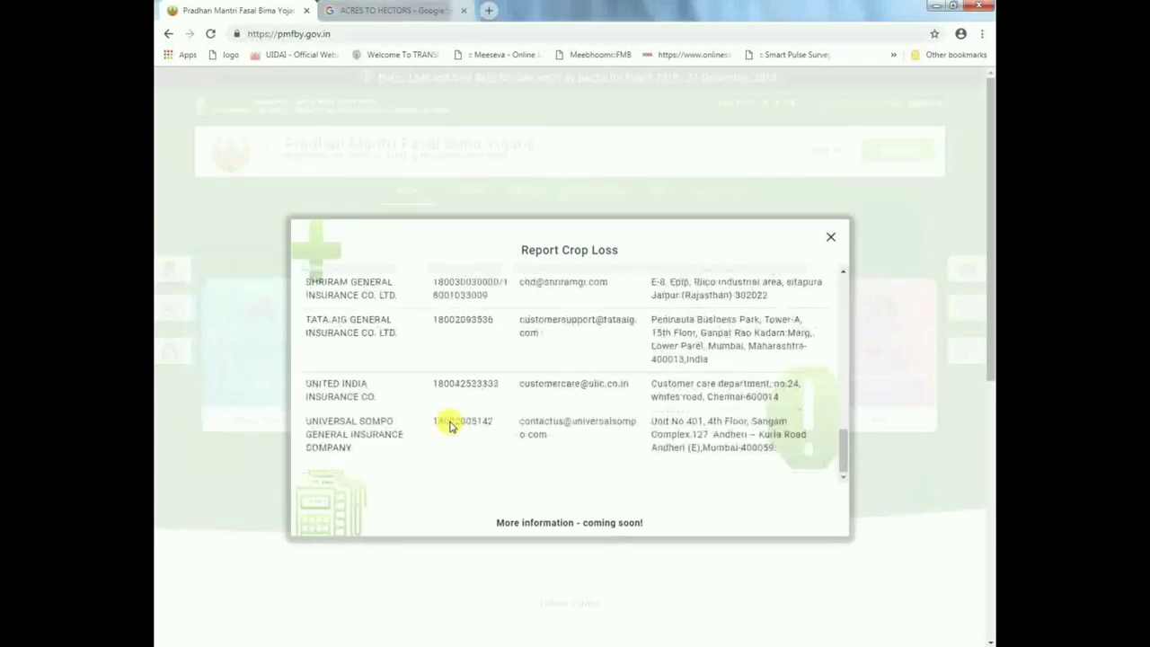
scroll(451, 426, "up", 10)
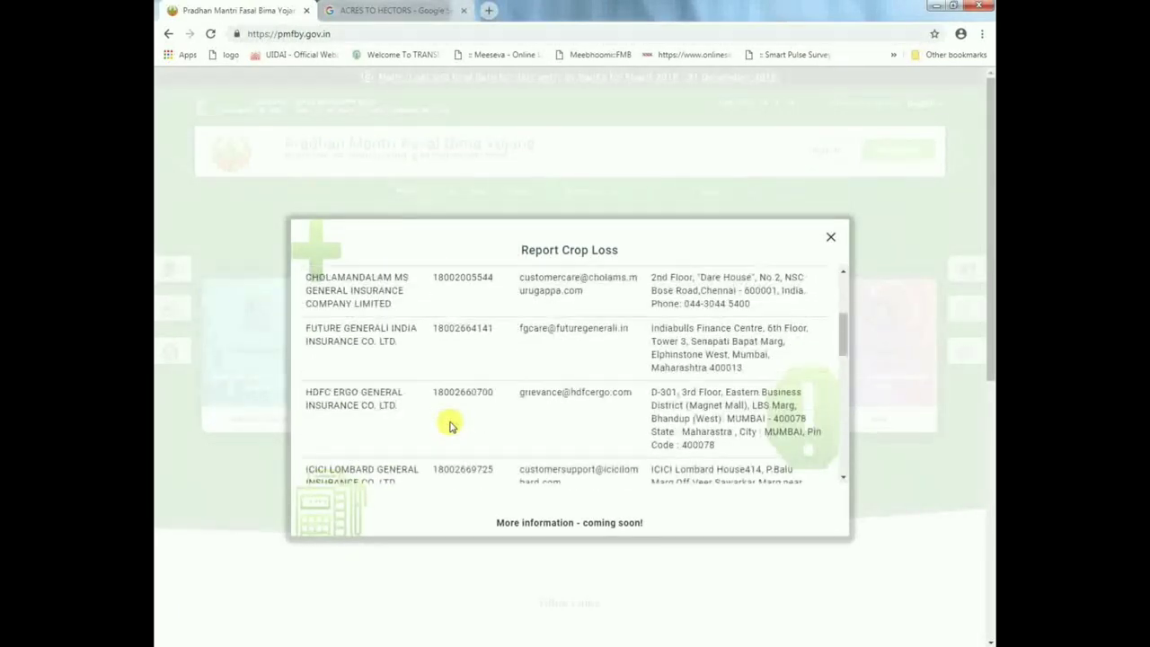
double_click(461, 371)
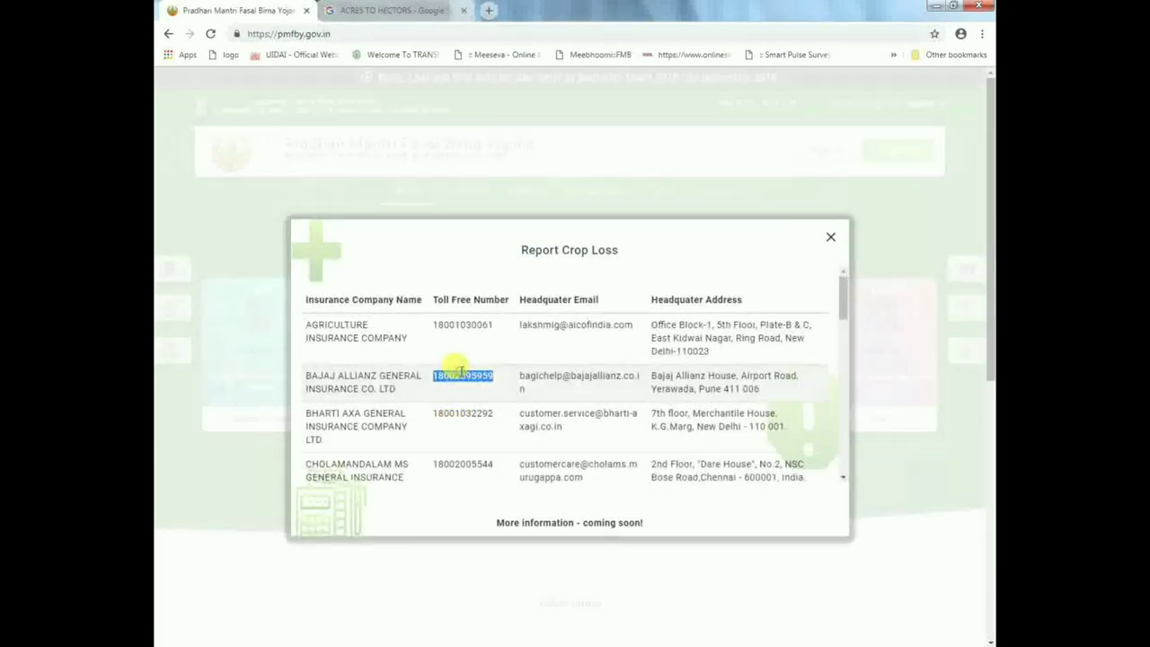
left_click(351, 372)
left_click_drag(357, 377, 790, 378)
left_click(831, 239)
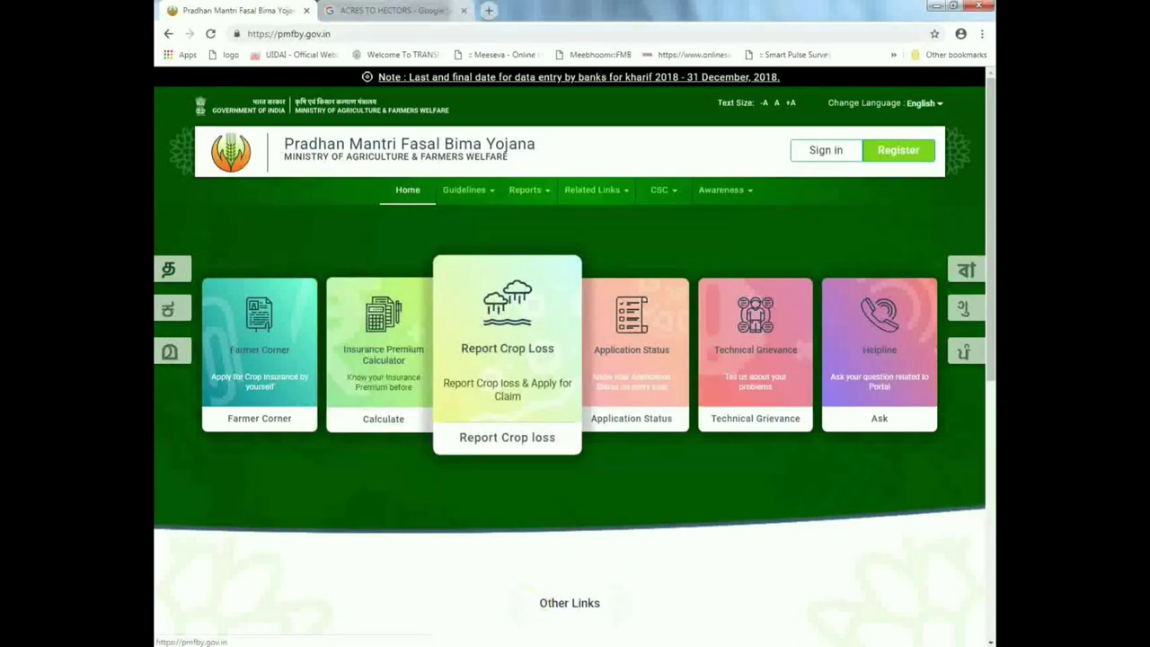
- Sign in to the portal as a CSC user through CSC Connect
left_click(562, 614)
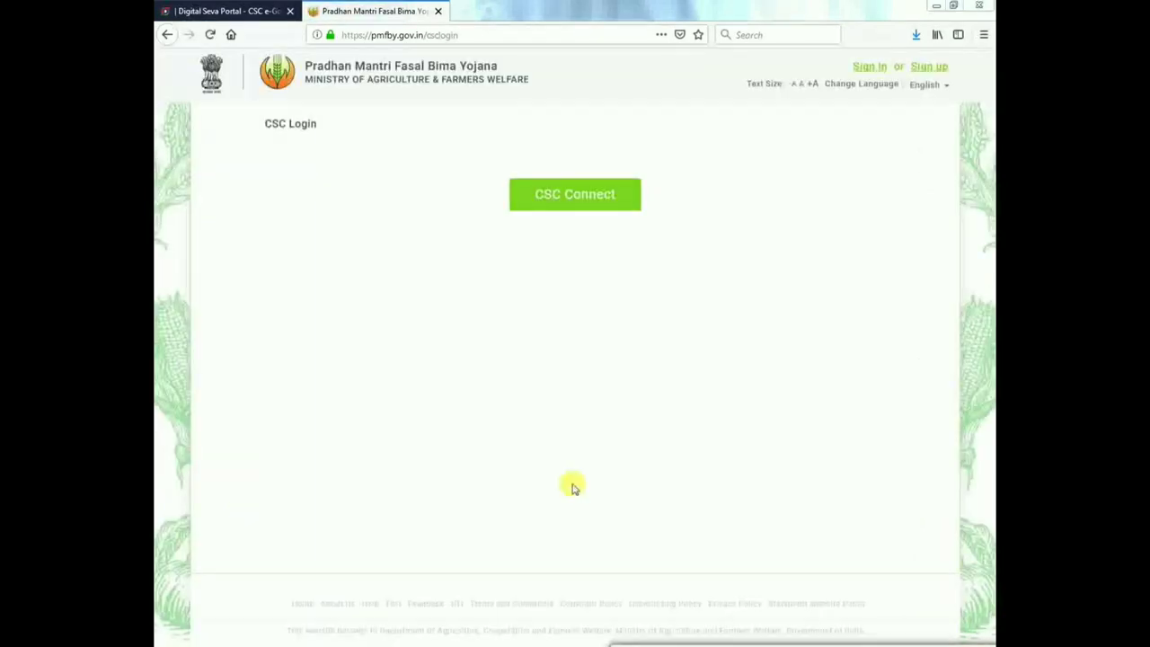
left_click(598, 195)
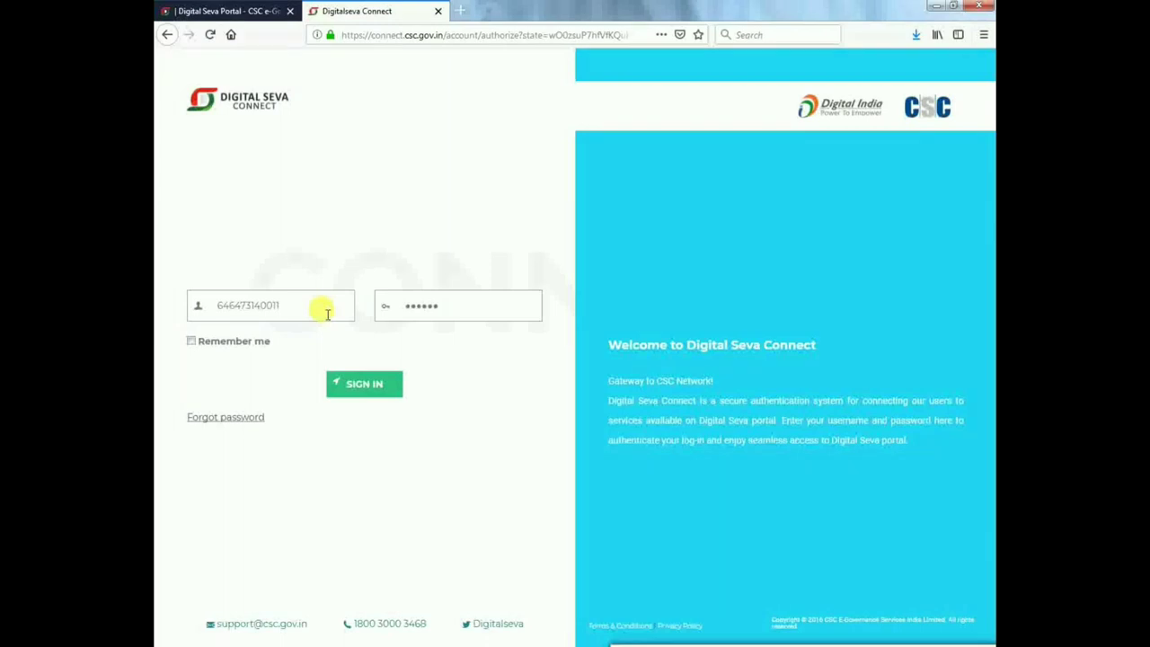
double_click(327, 310)
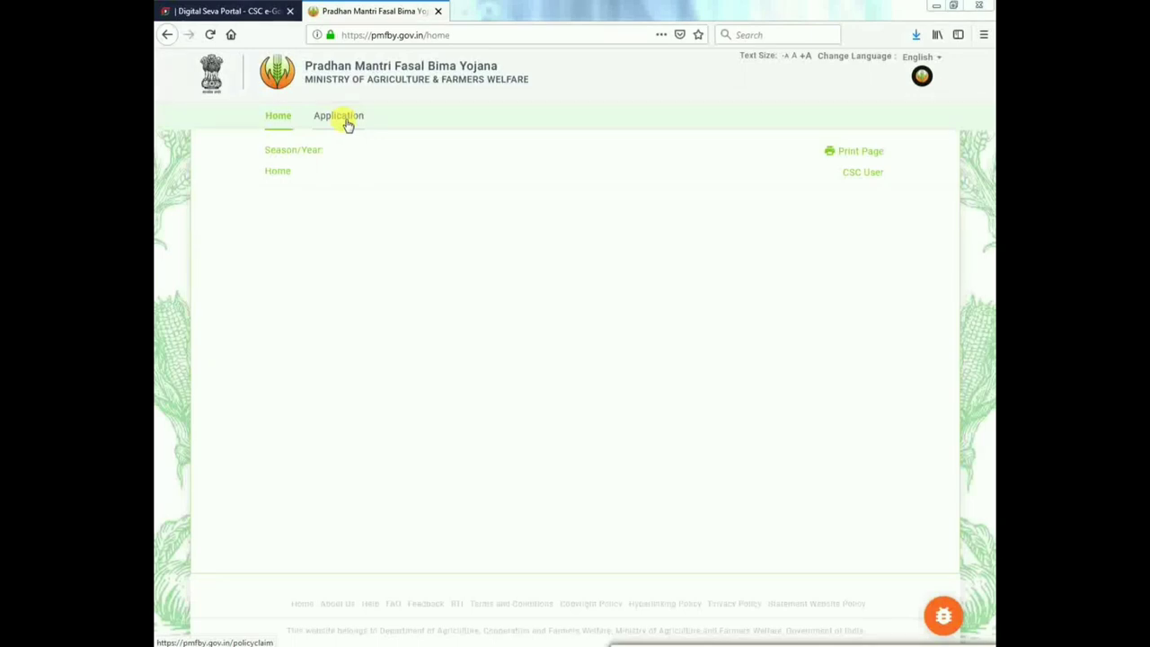
- In the Application section, filter the schemes to the state Andhra Pradesh
left_click(348, 119)
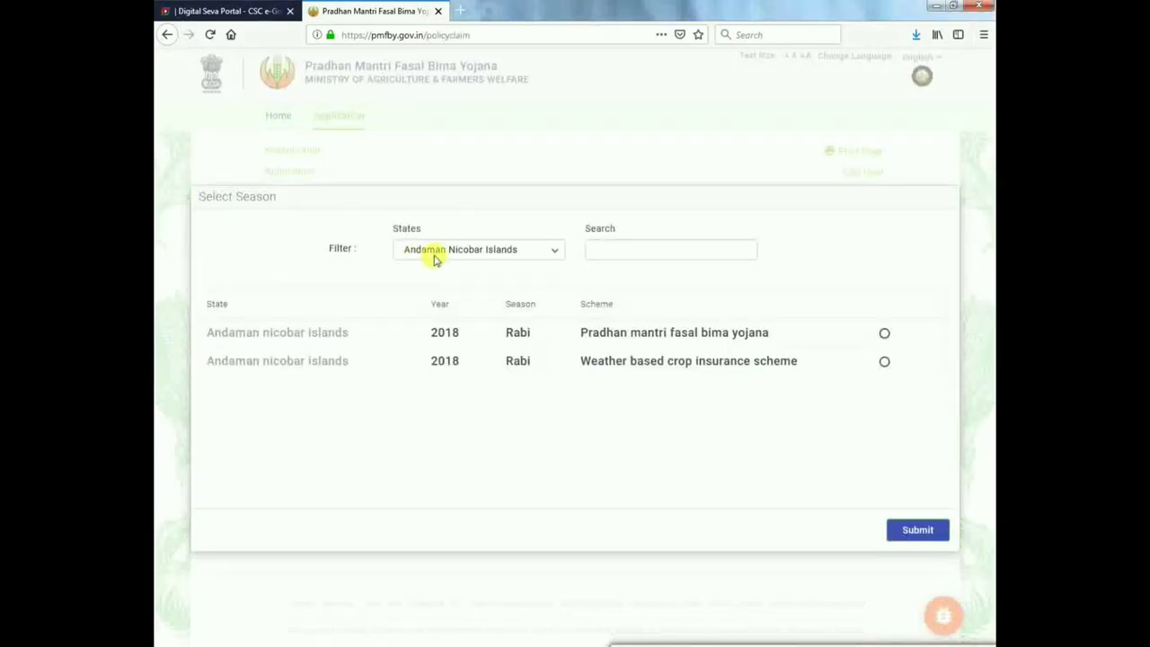
left_click(437, 255)
left_click(628, 420)
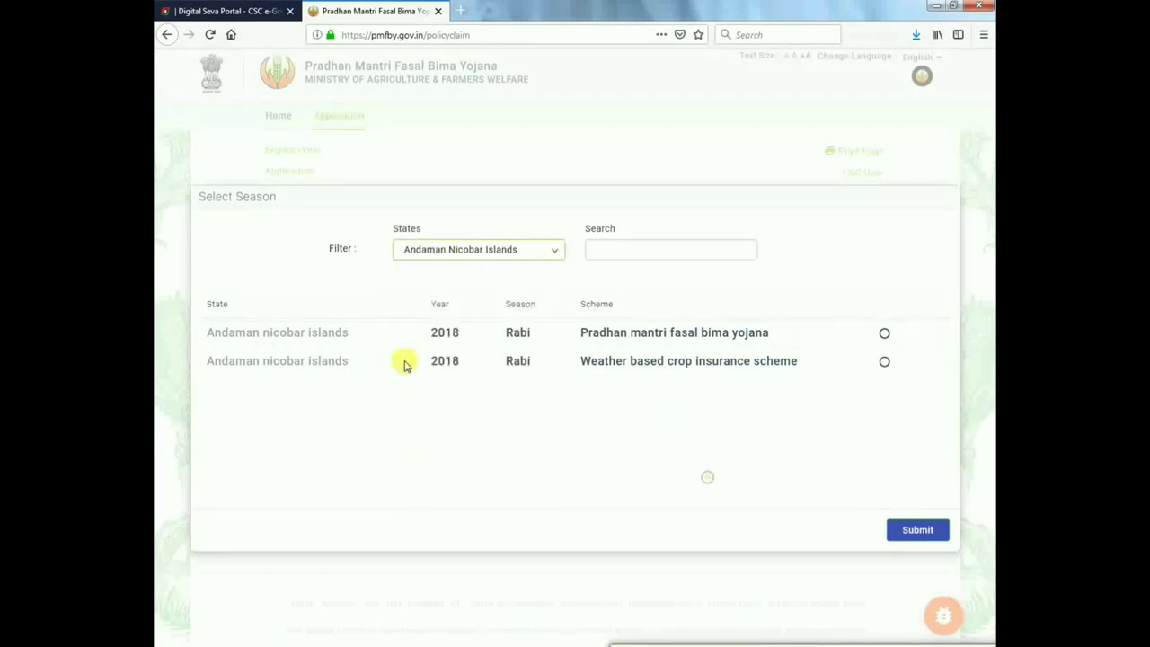
left_click(482, 257)
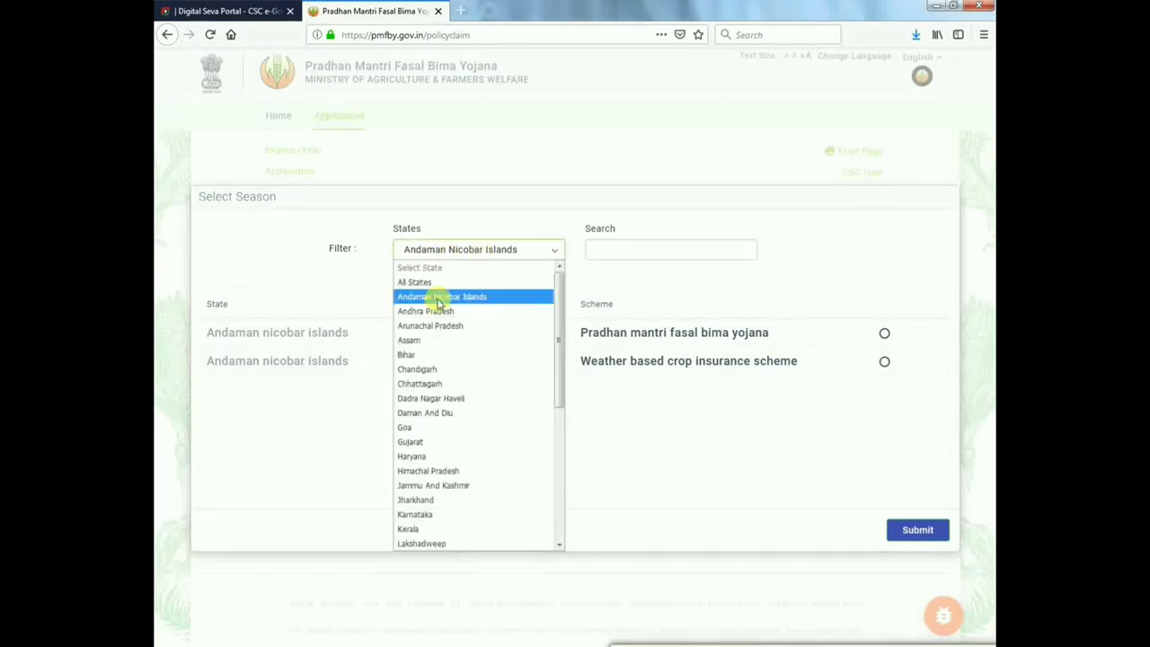
left_click(431, 311)
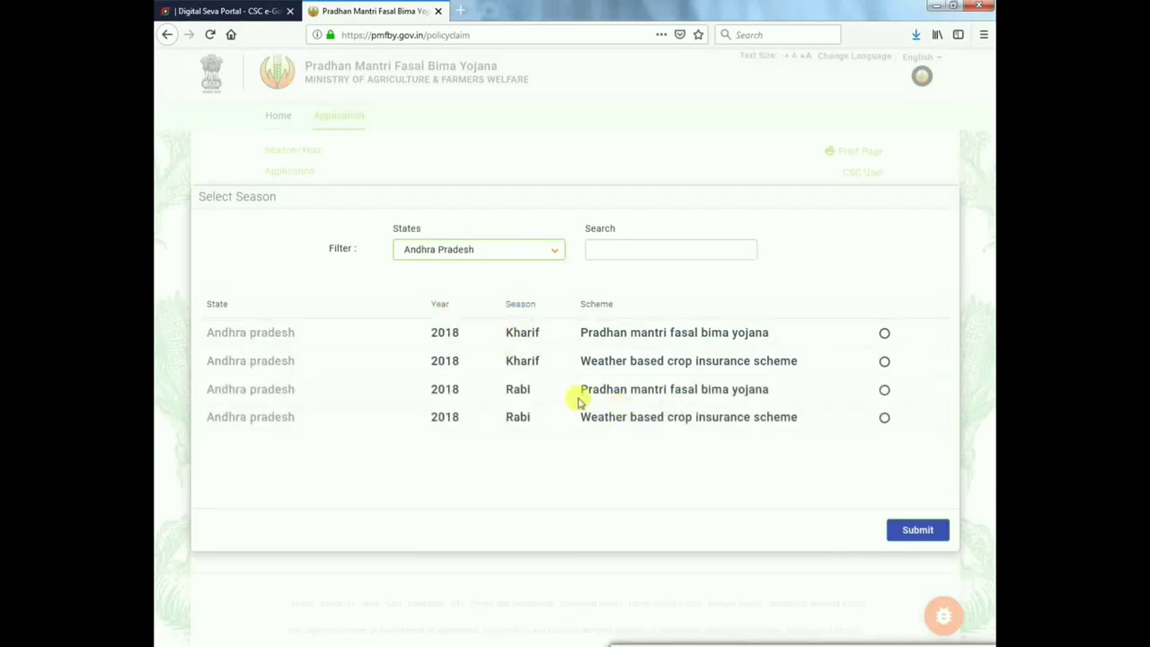
- Select the Rabi 2018 Pradhan mantri fasal bima yojana scheme and submit it
left_click_drag(580, 396, 787, 398)
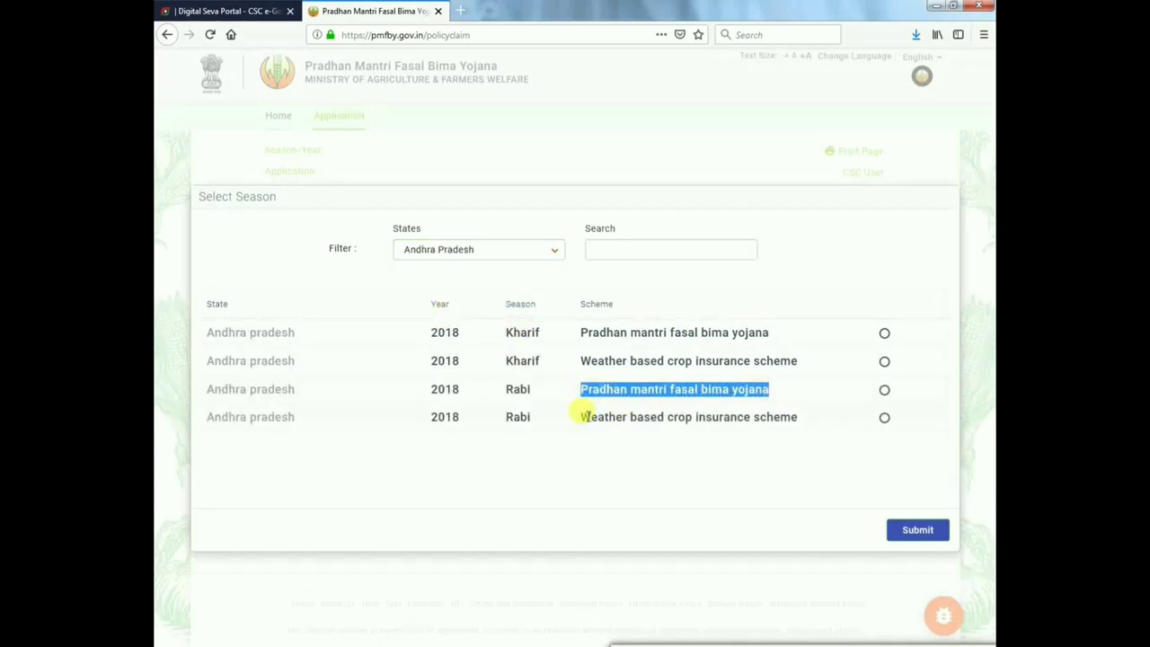
left_click_drag(584, 415, 796, 423)
left_click(767, 462)
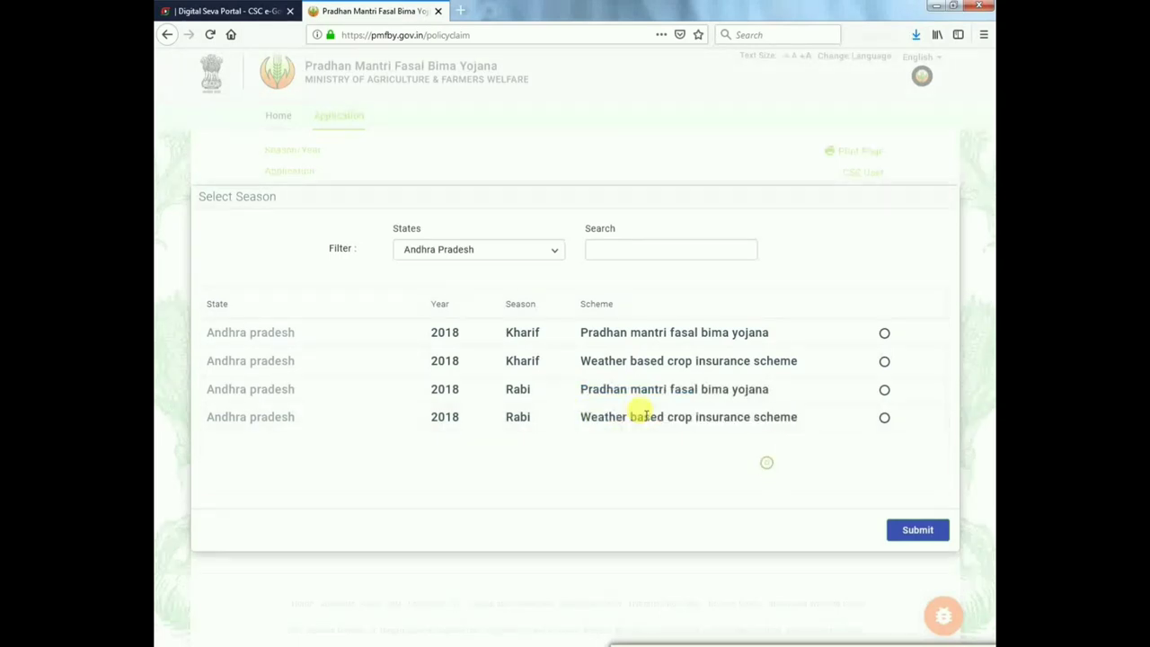
left_click(884, 392)
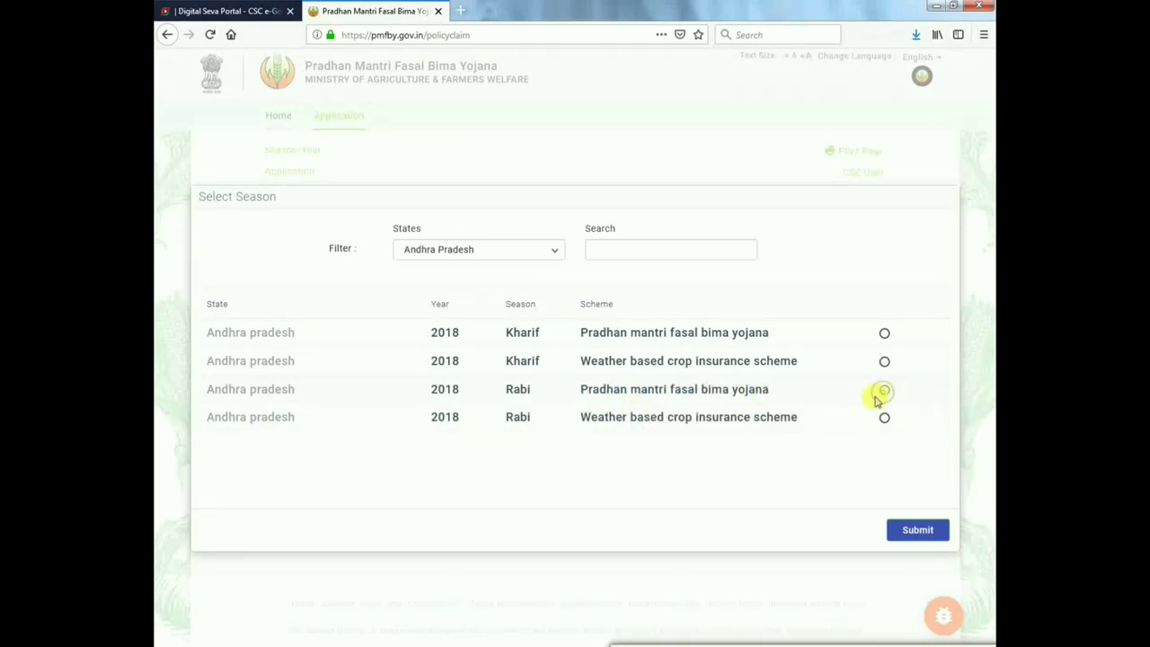
left_click(907, 530)
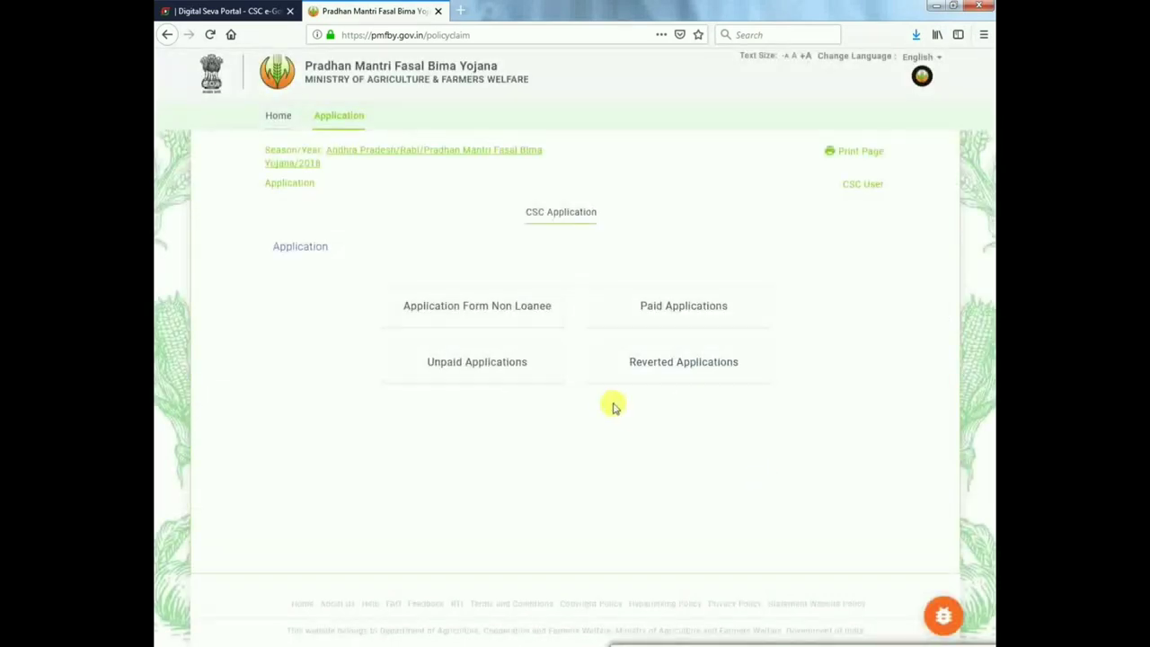
- Start a non-loanee application and verify the bank by IFSC code SYNB0003562
left_click(512, 315)
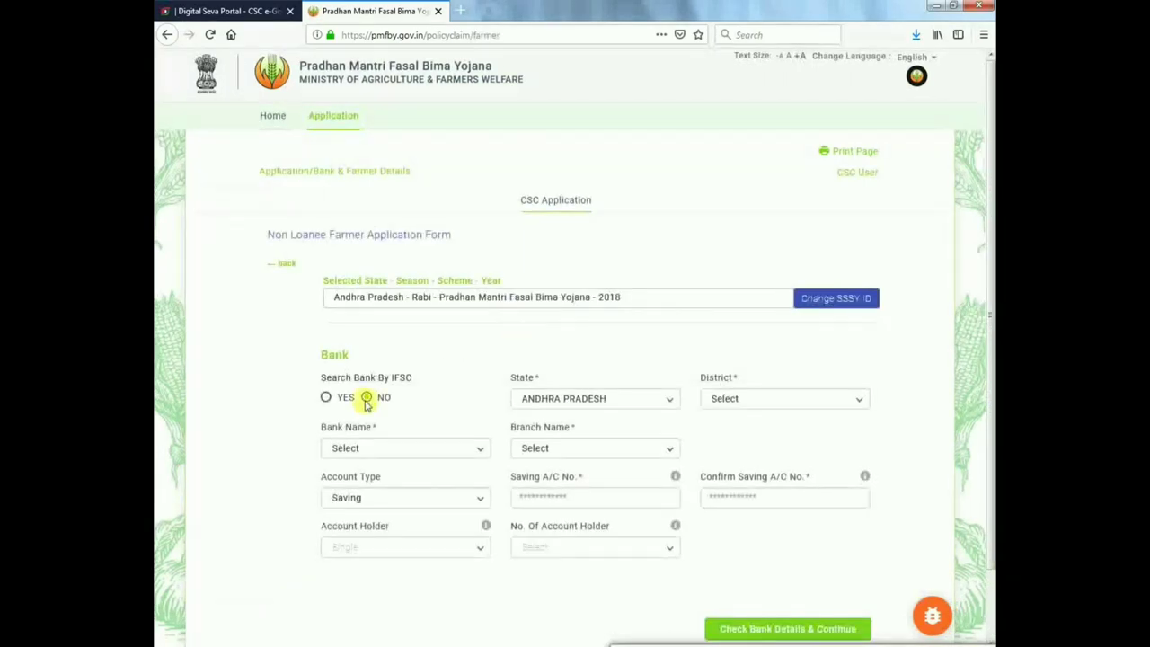
left_click(326, 397)
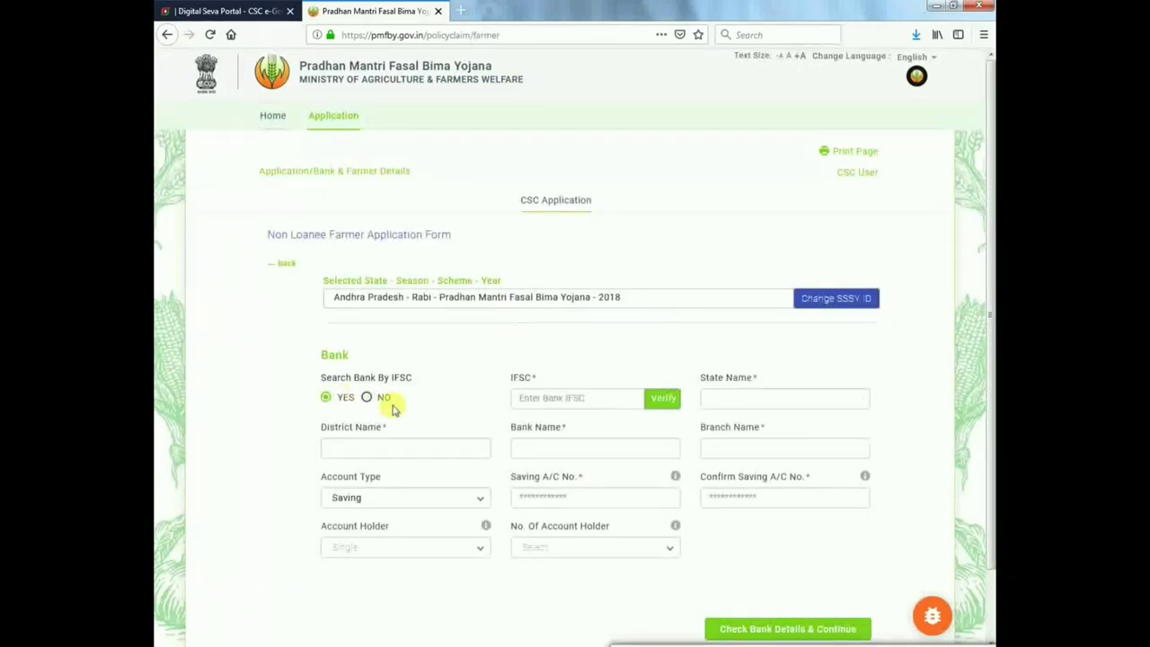
left_click(555, 395)
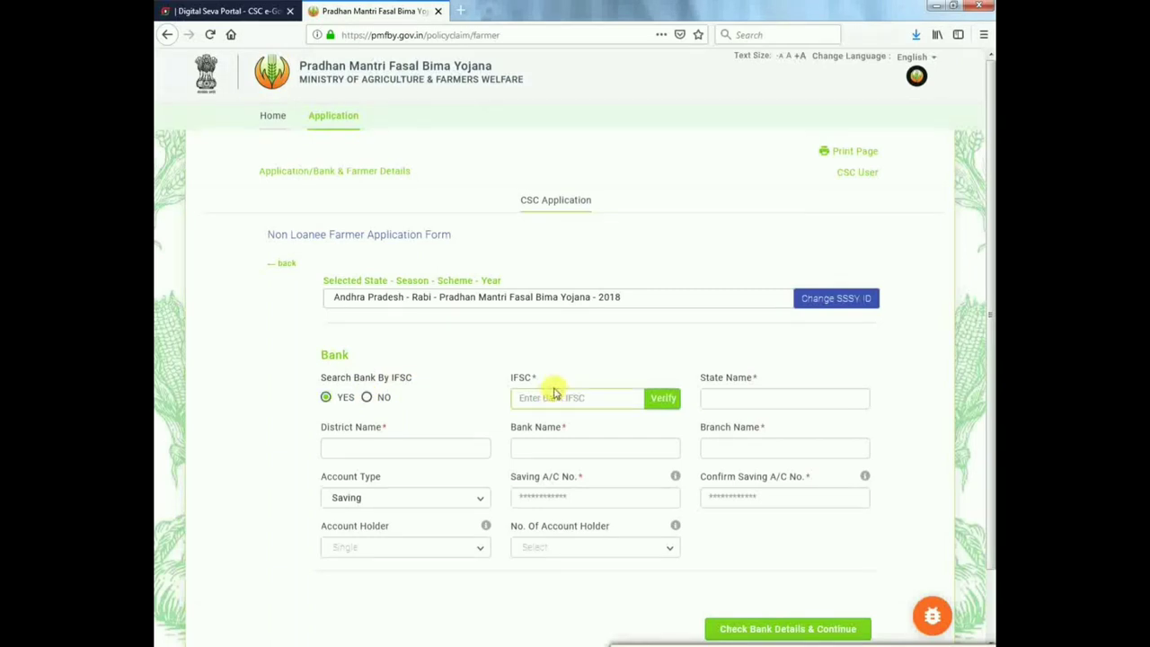
type("STY")
key("BackSpace")
key("BackSpace")
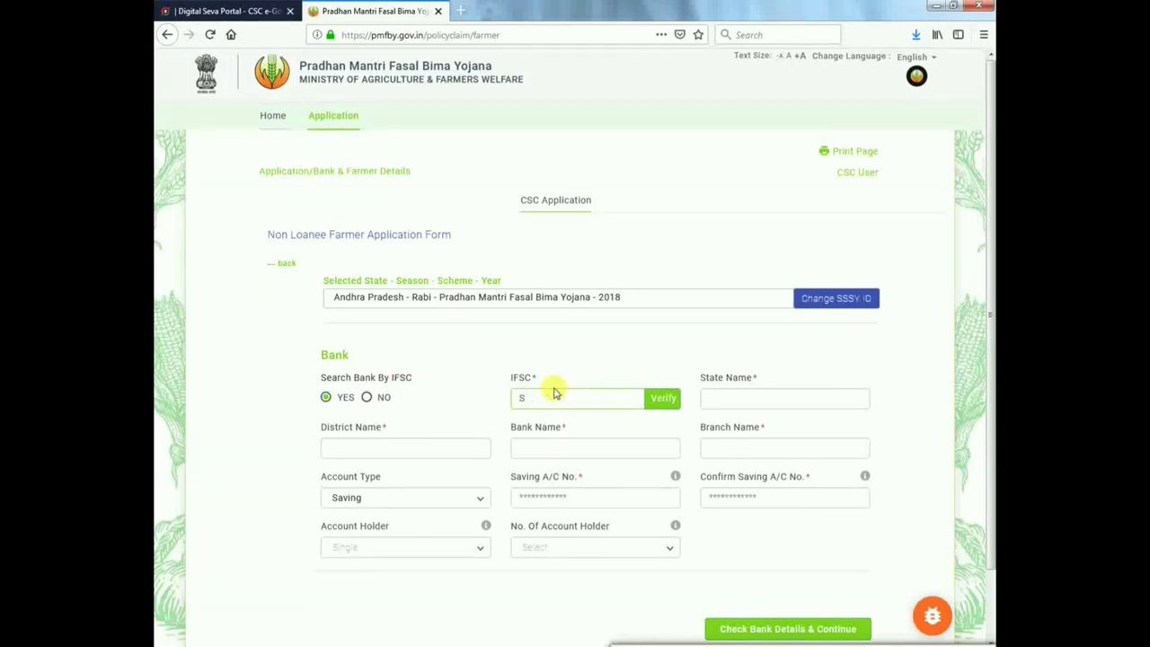
type("YNB0003562")
left_click(662, 398)
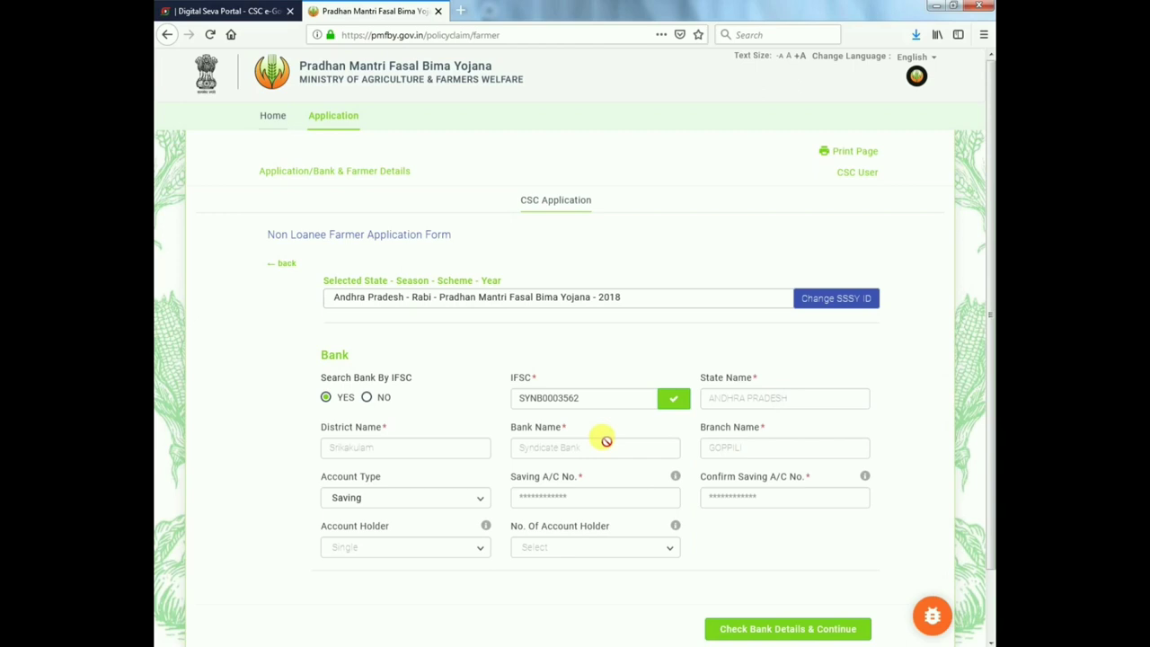
- Enter and confirm the savings account number, then check bank details and continue
left_click(589, 497)
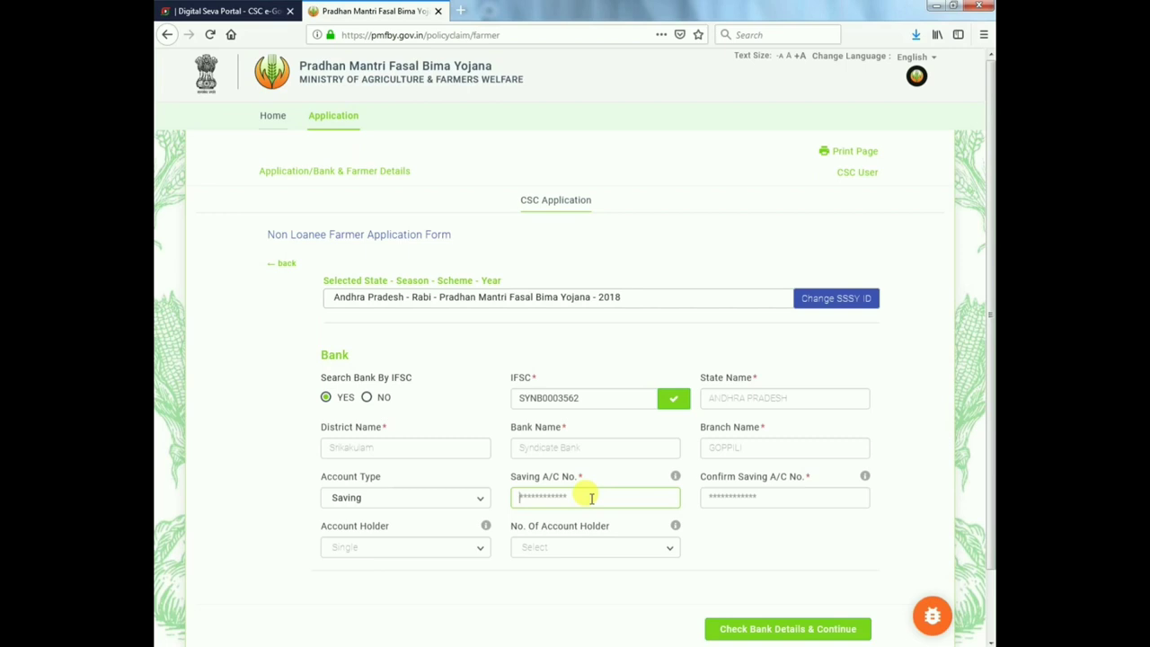
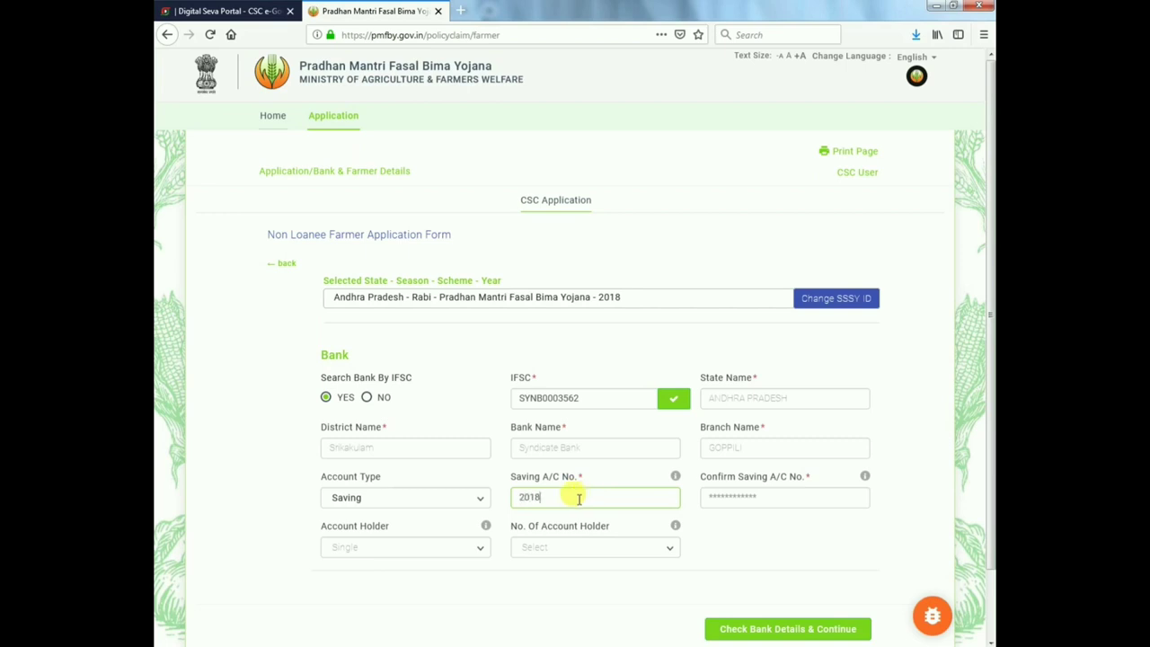
key("Tab")
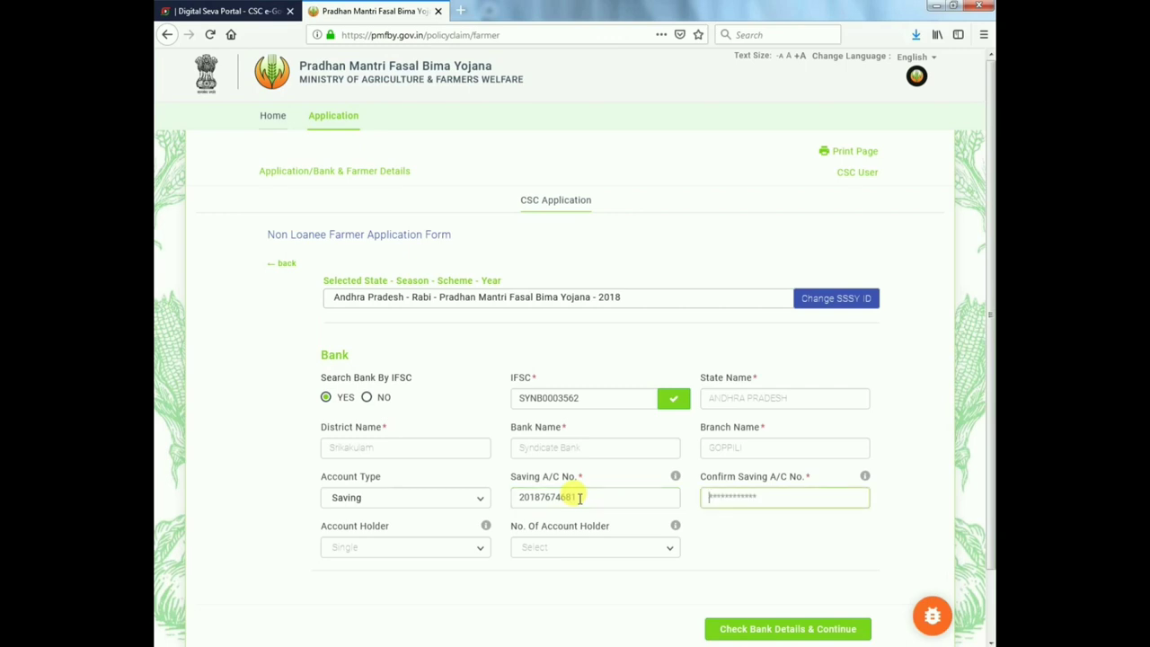
left_click(576, 576)
scroll(586, 553, "down", 2)
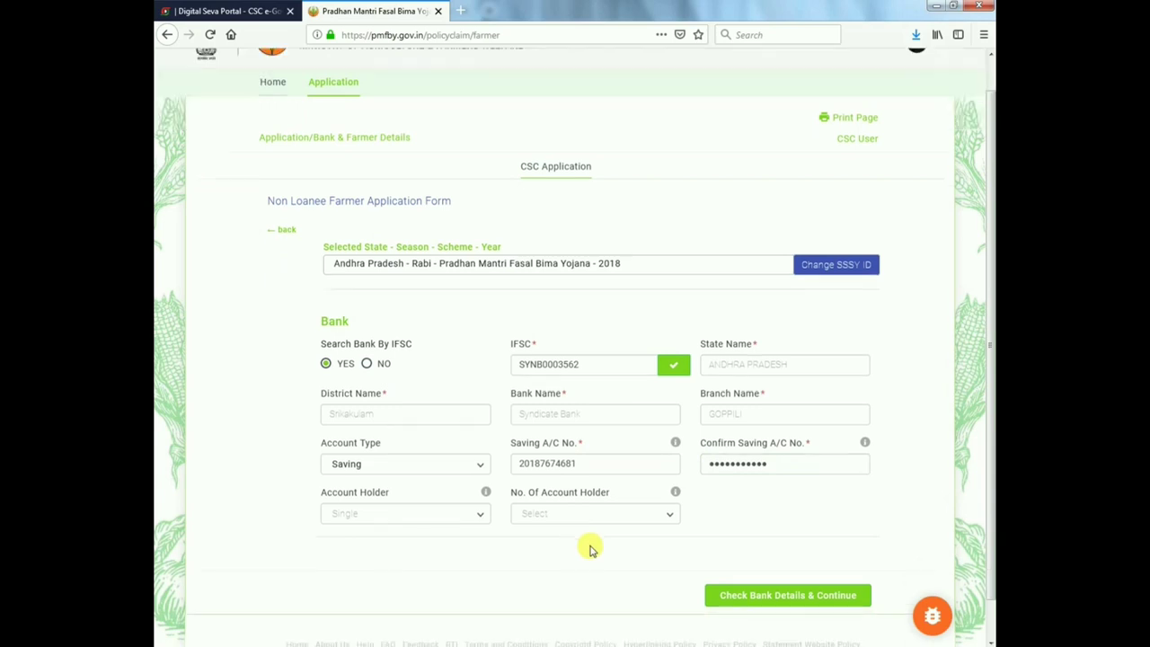
left_click(778, 550)
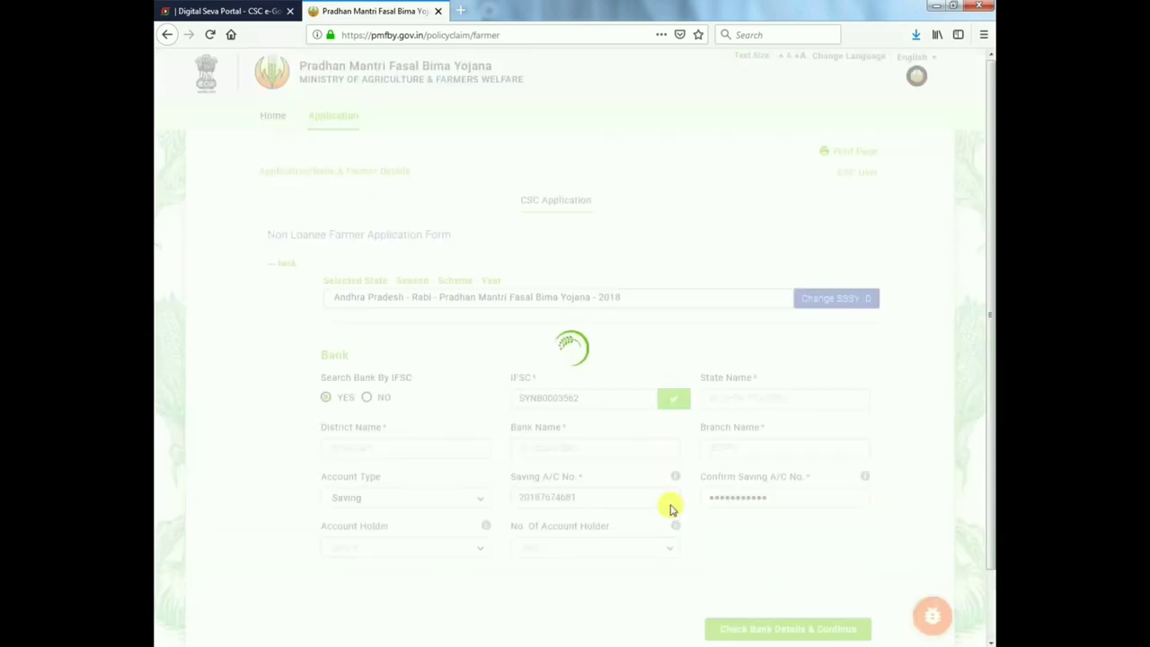
scroll(581, 453, "down", 2)
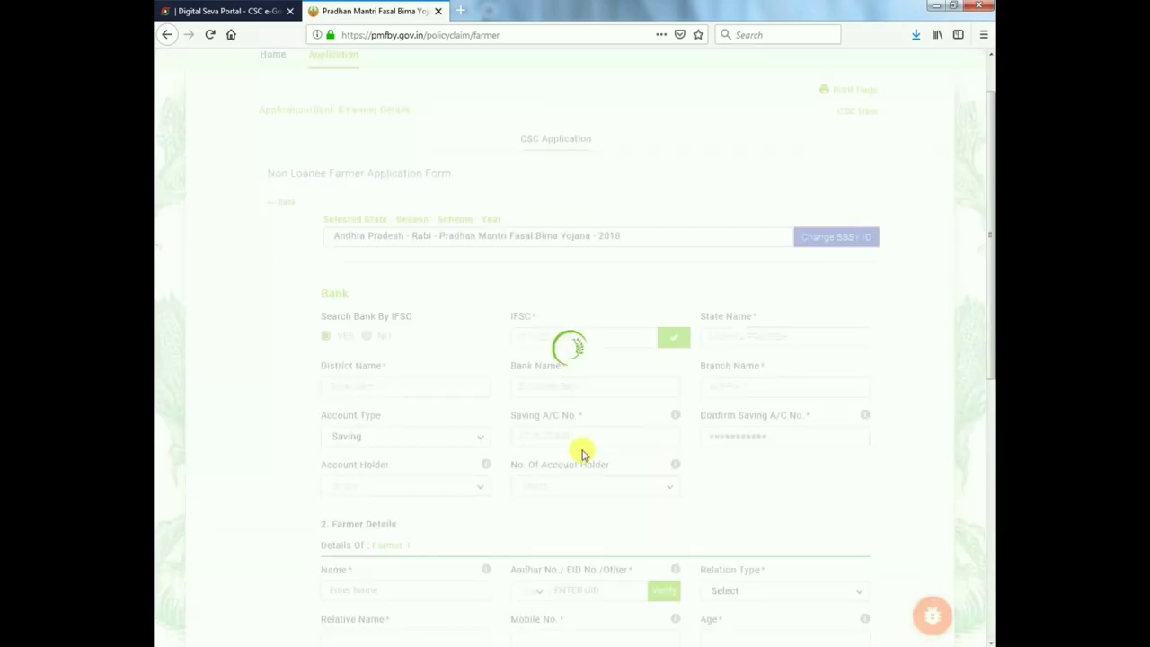
scroll(581, 454, "down", 2)
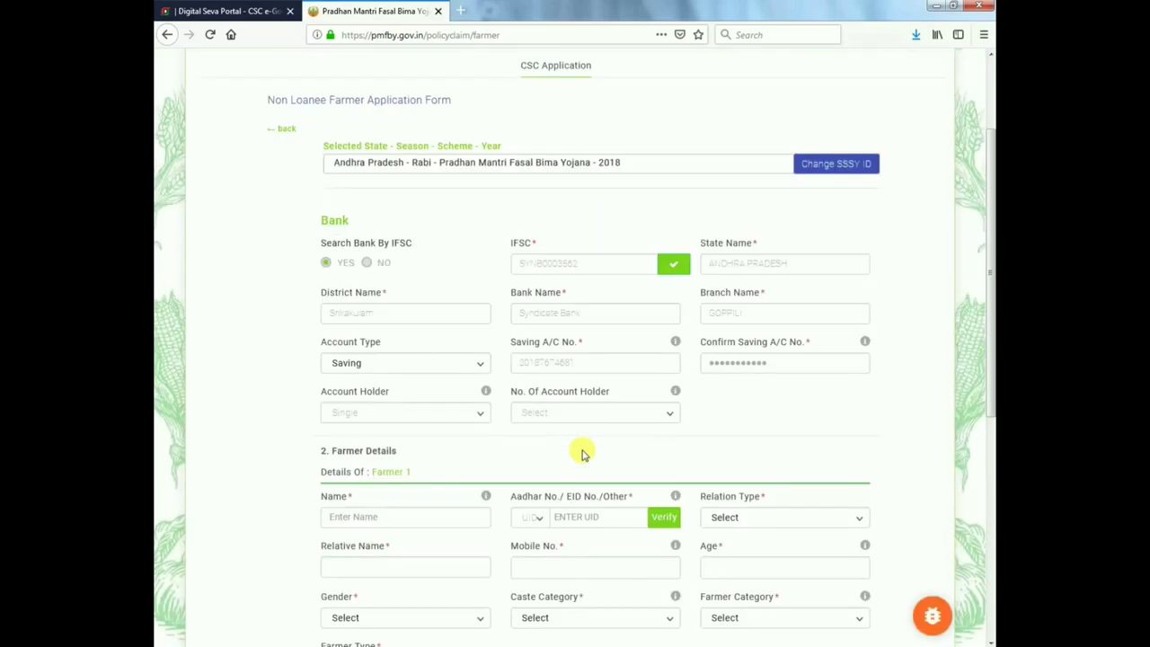
- Enter the farmer's full name, fixing a misspelling, and verify their Aadhaar number
left_click(395, 519)
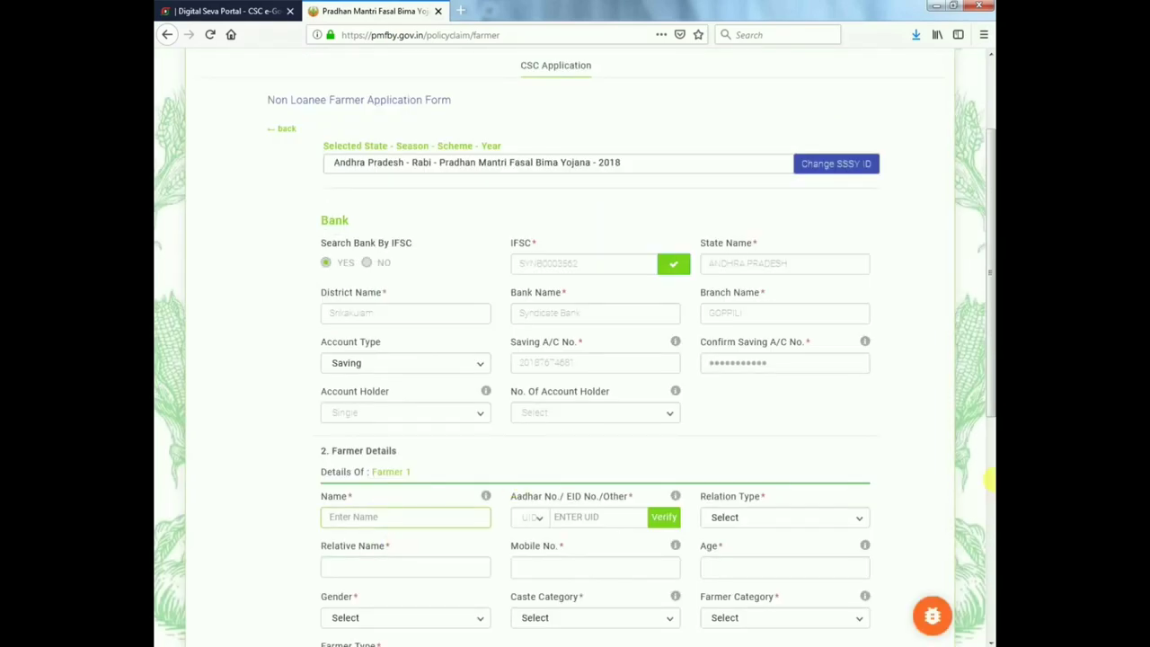
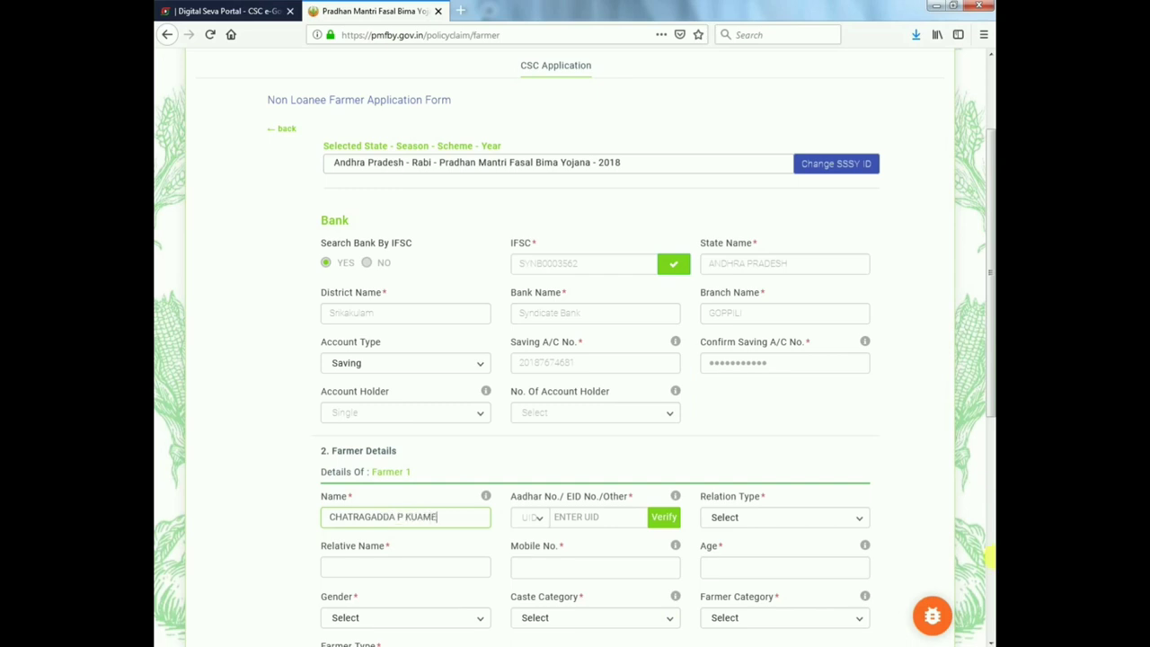
double_click(401, 518)
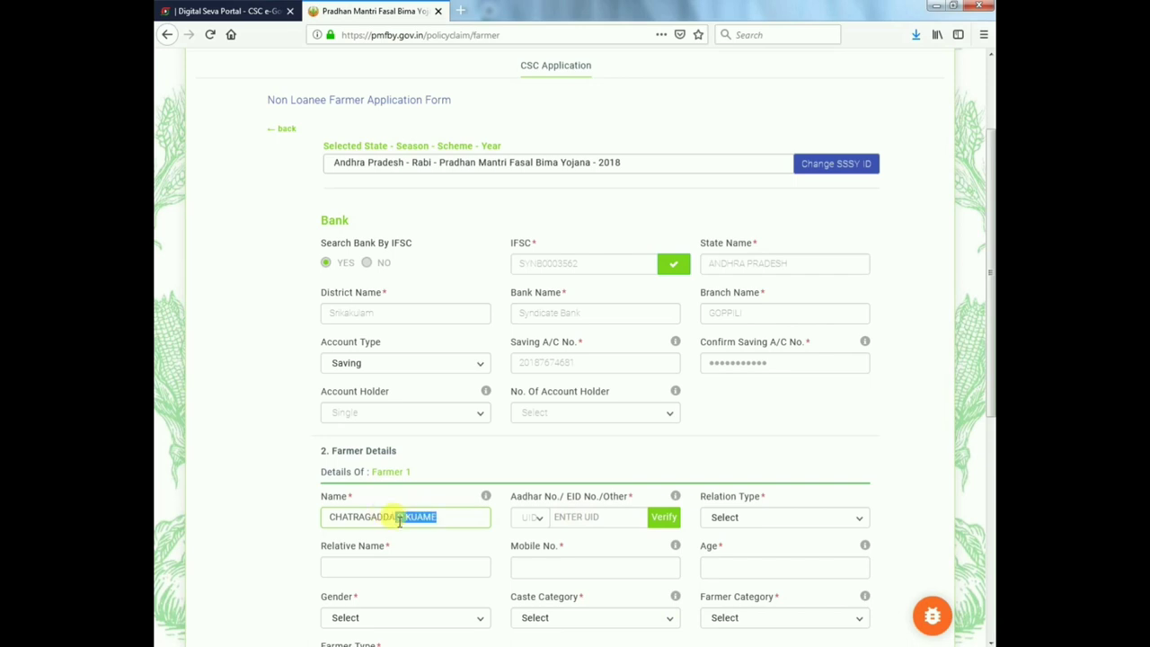
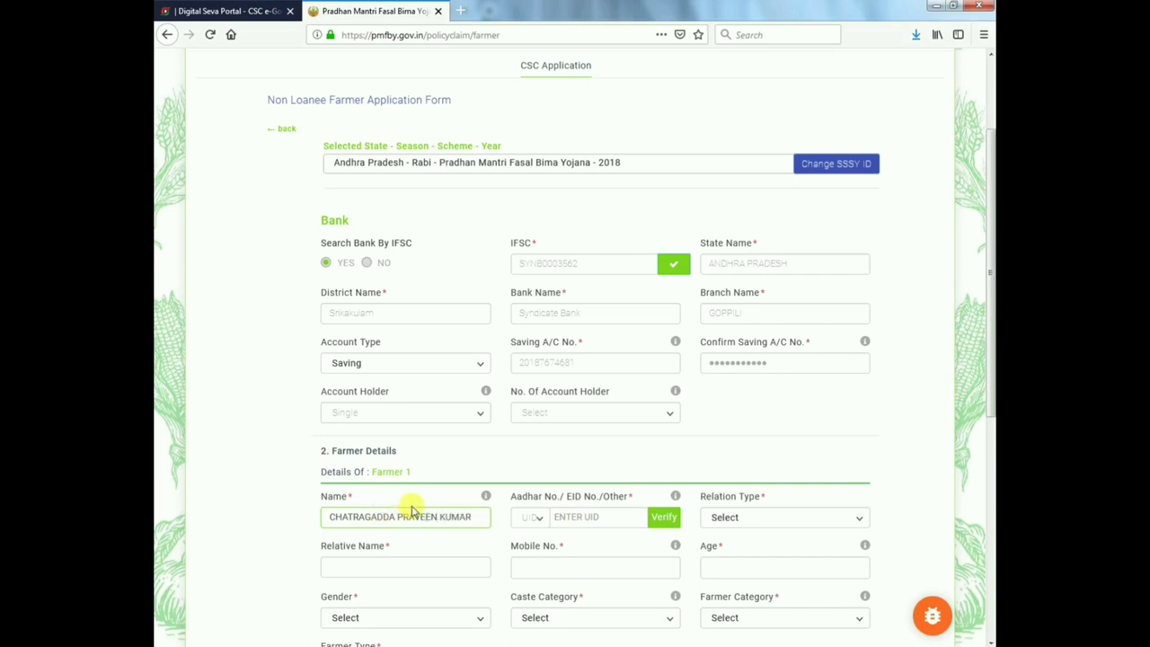
left_click(593, 517)
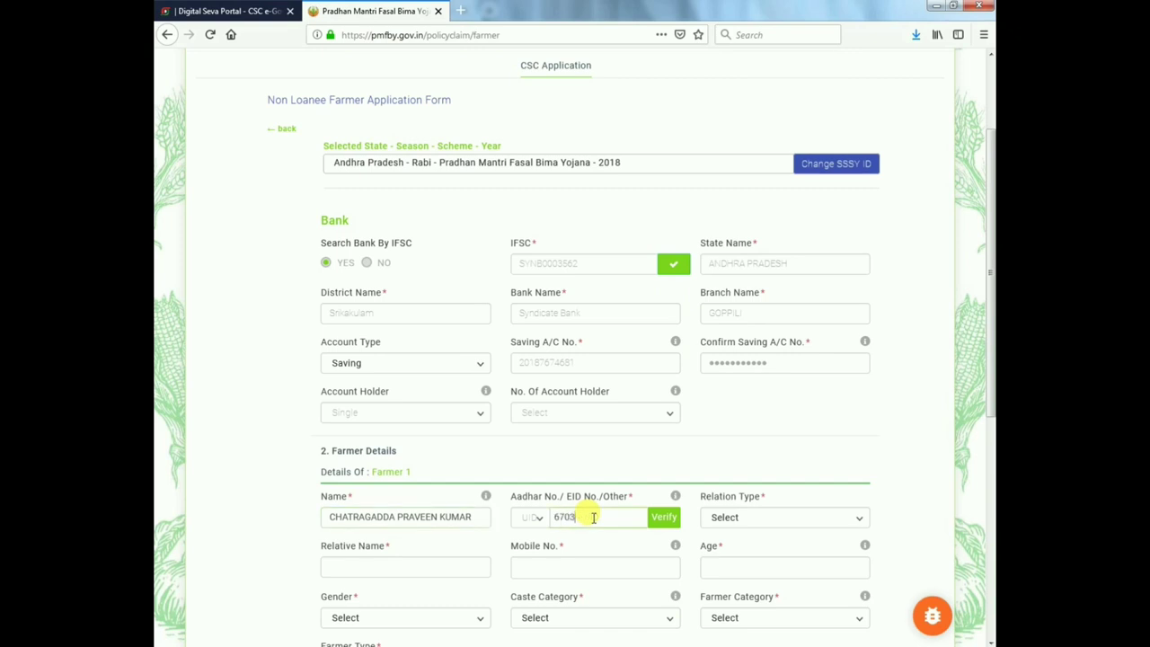
left_click(665, 518)
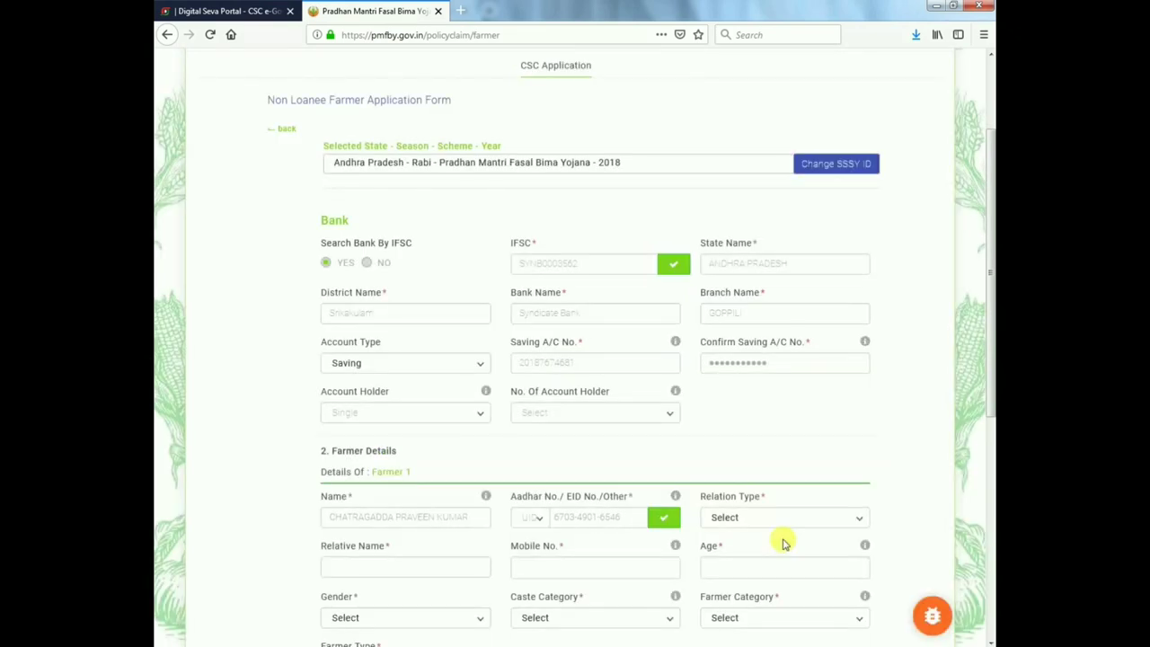
- Set relation to S/O and fill in the relative's name and the mobile number
scroll(775, 536, "down", 1)
left_click(752, 449)
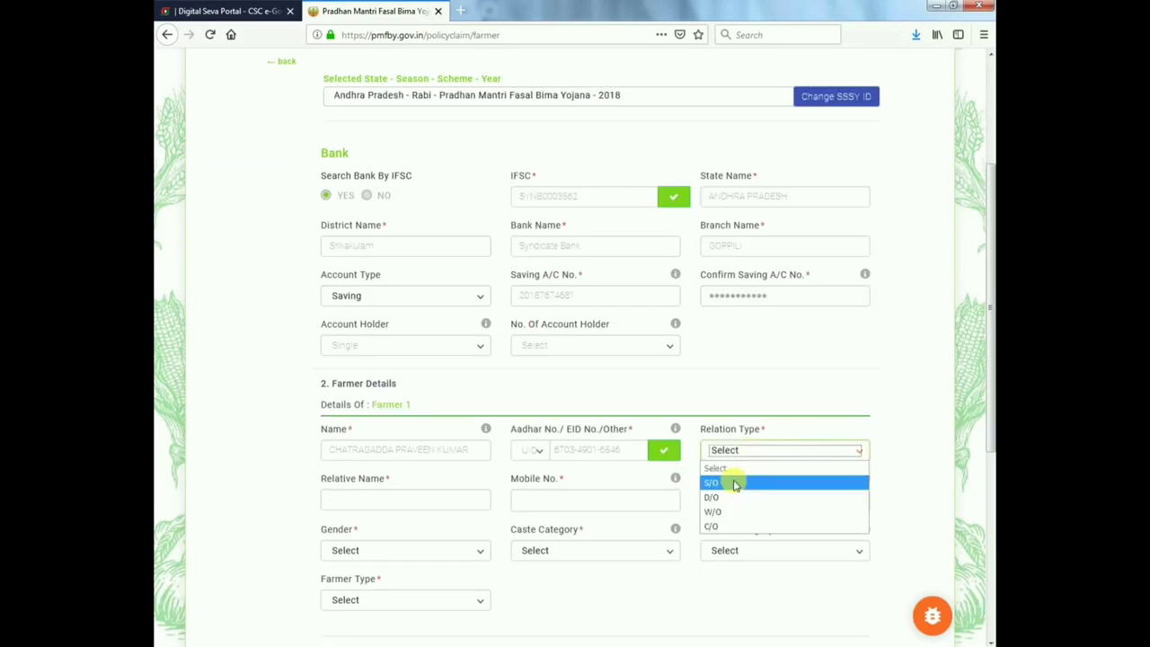
left_click(719, 482)
left_click(412, 493)
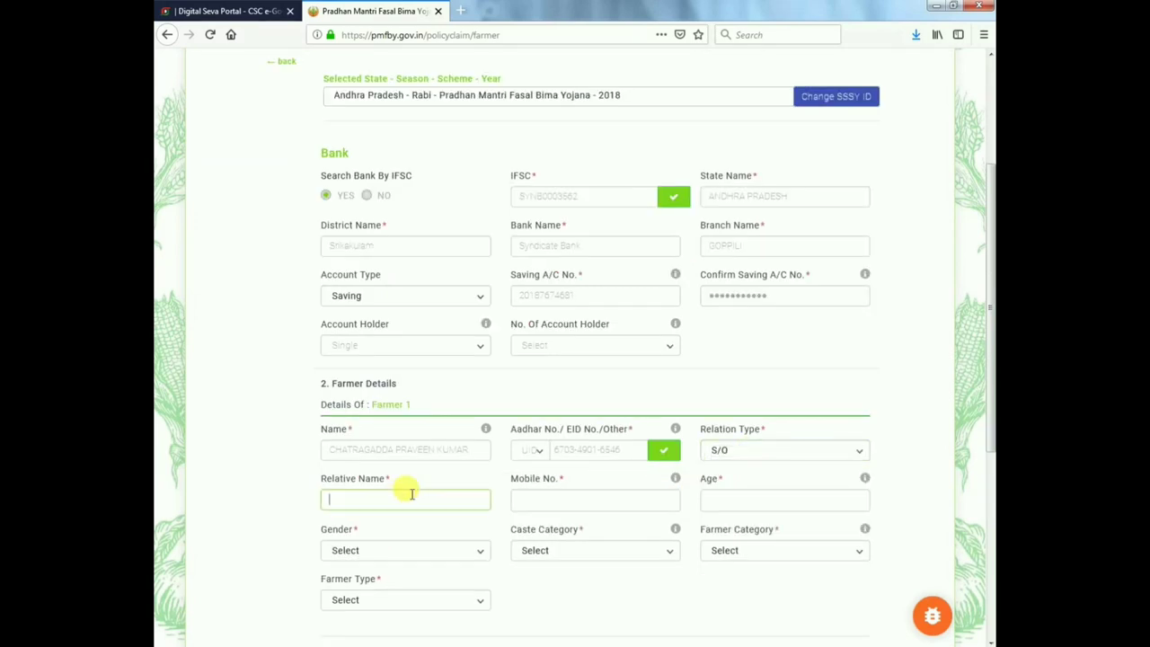
key("Tab")
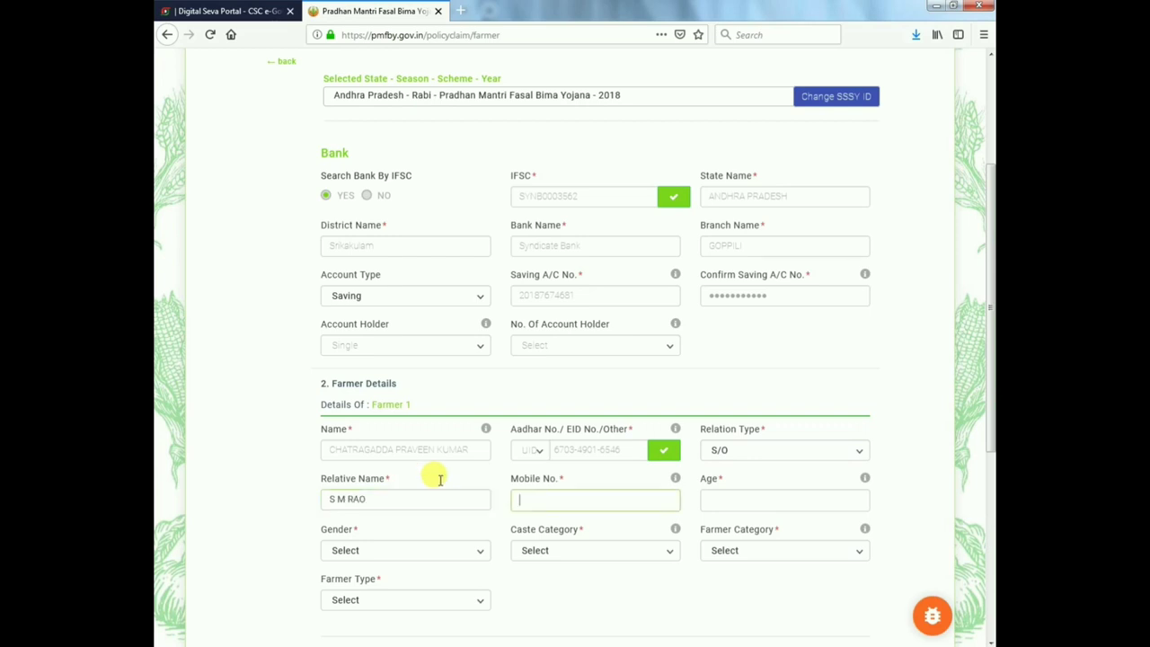
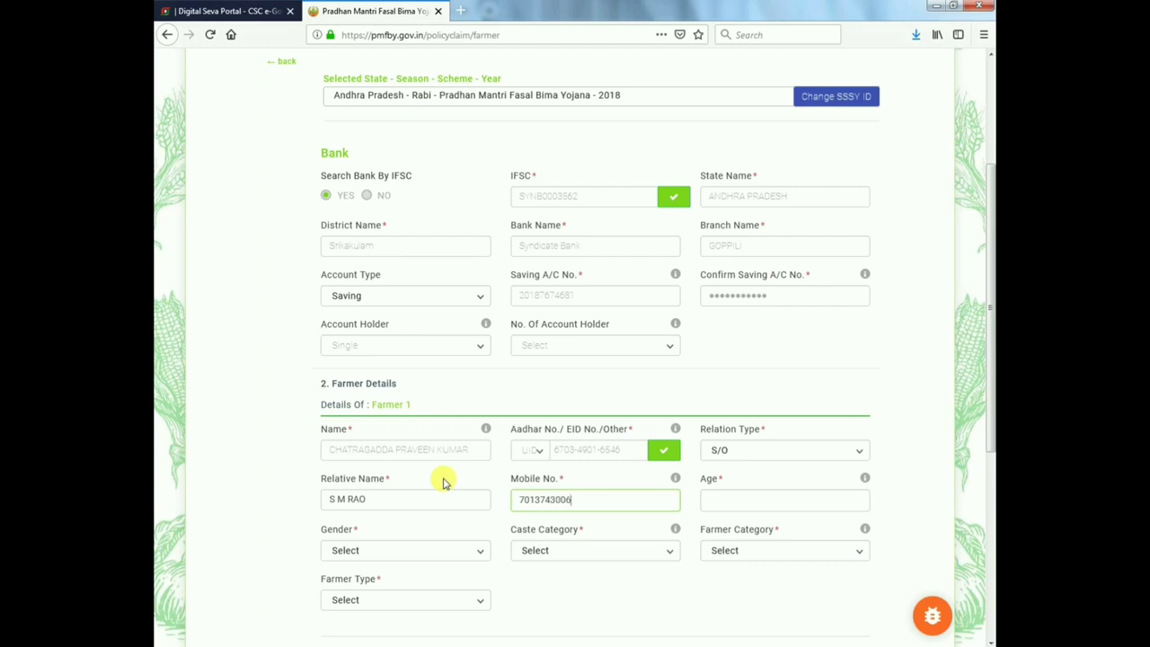
- Set the farmer's age to 45 and gender to Male
key("Tab")
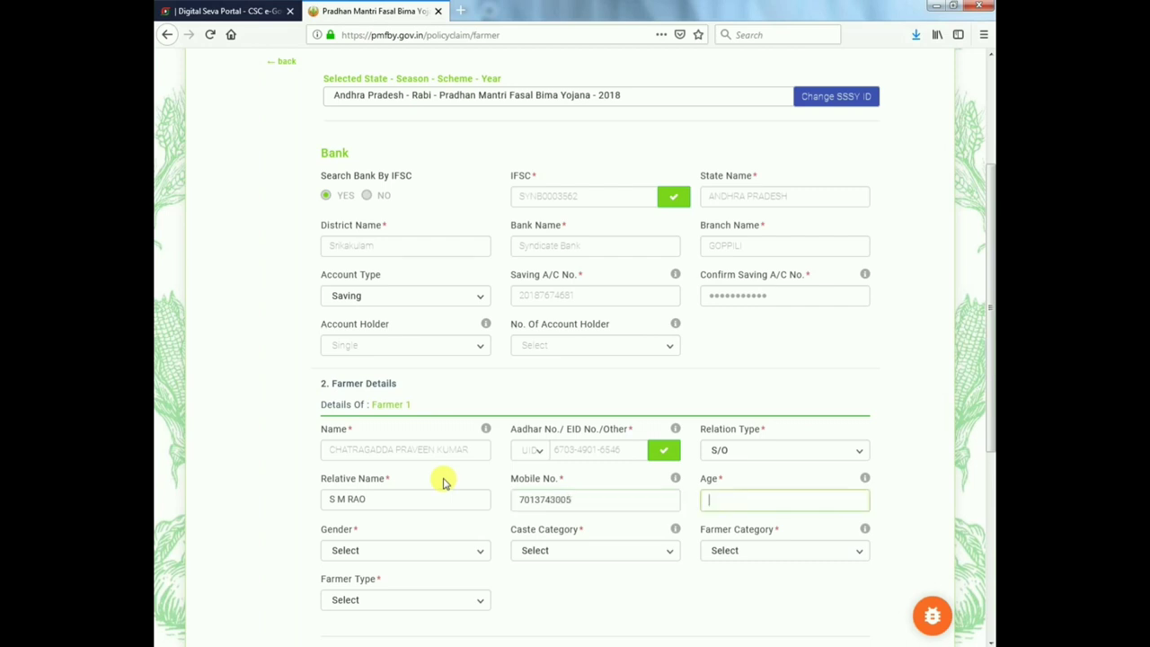
type("15")
key("BackSpace")
key("BackSpace")
type("45")
key("Tab")
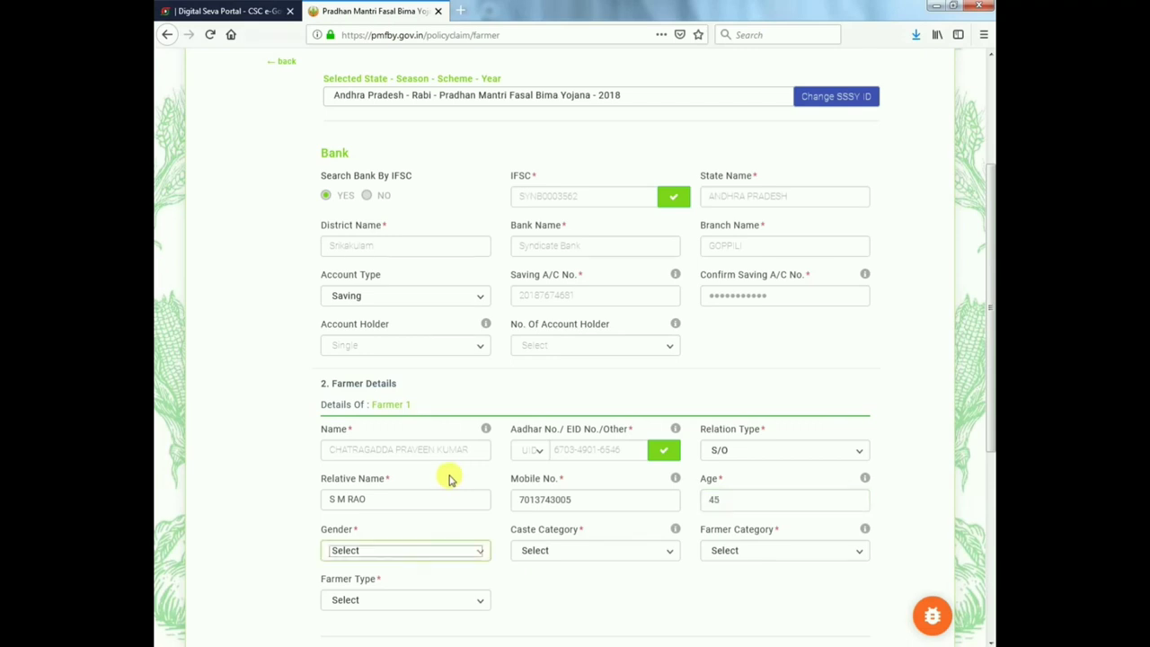
key("m")
key("Tab")
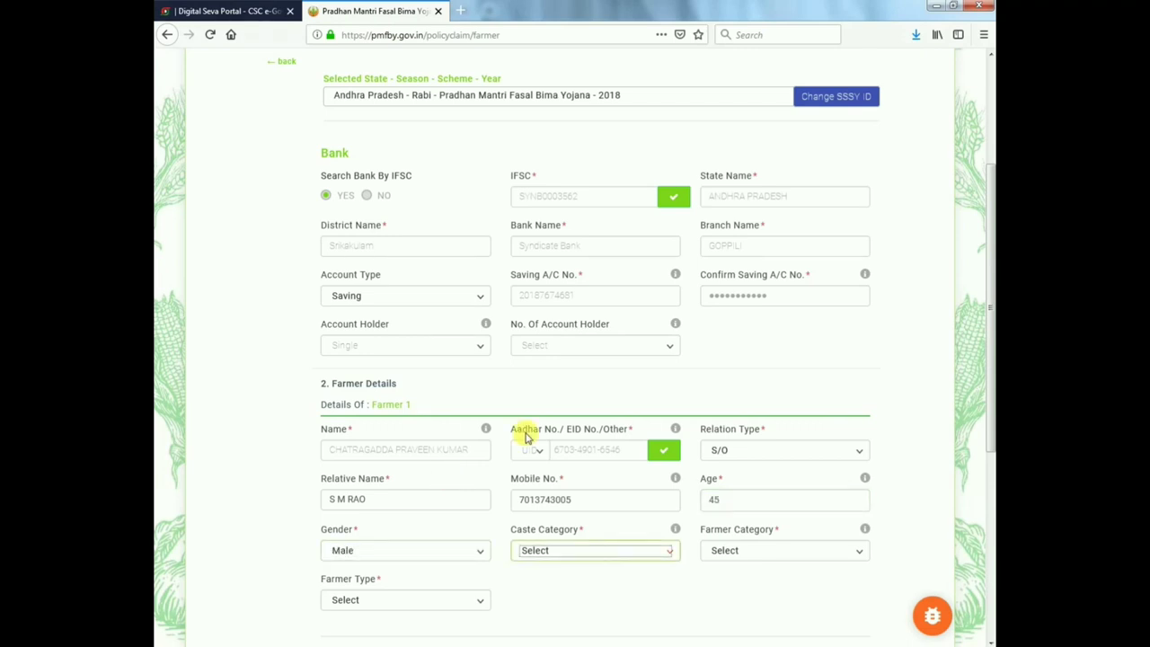
- Set caste category SC, farmer category Owner, and farmer type Small
left_click(623, 552)
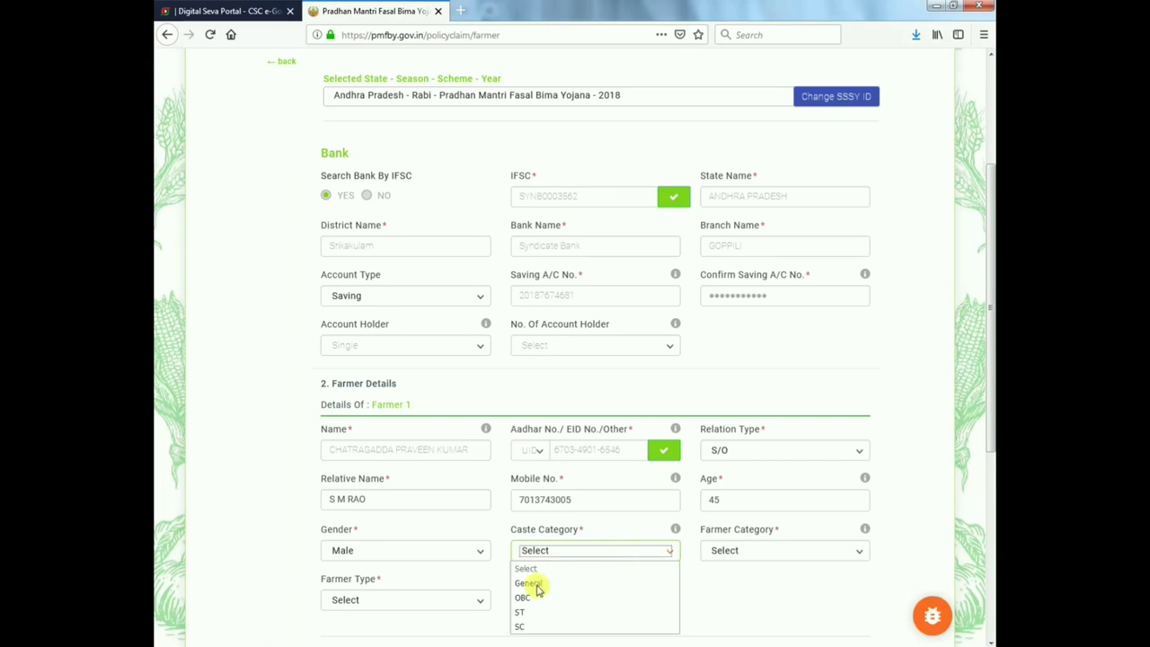
left_click(531, 626)
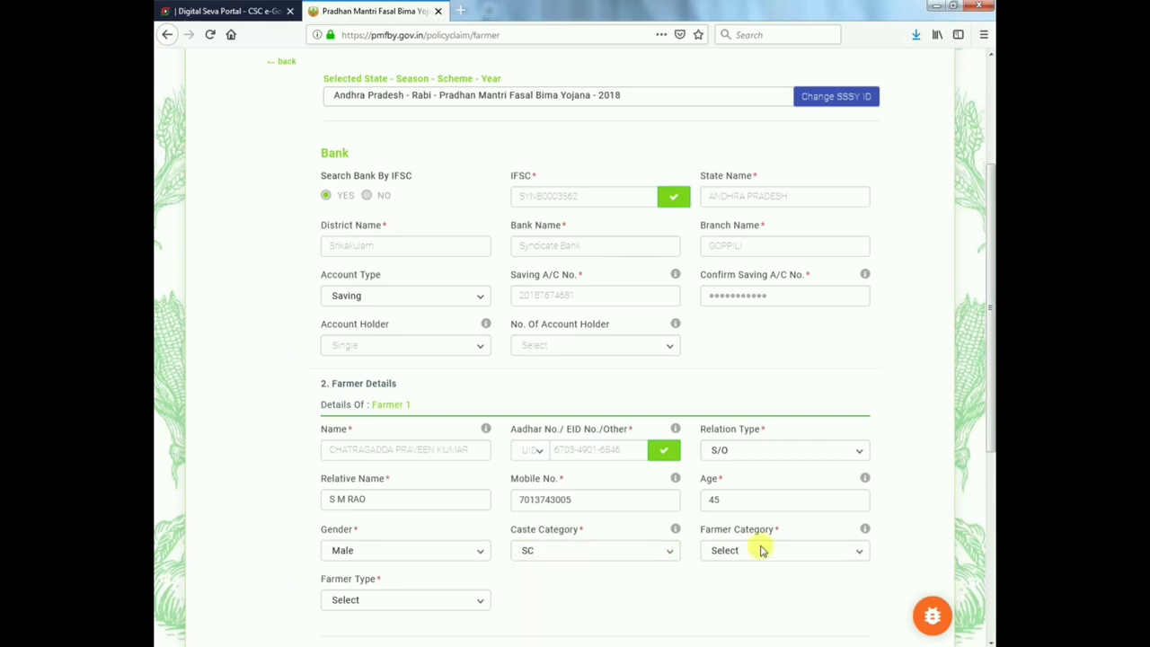
left_click(761, 550)
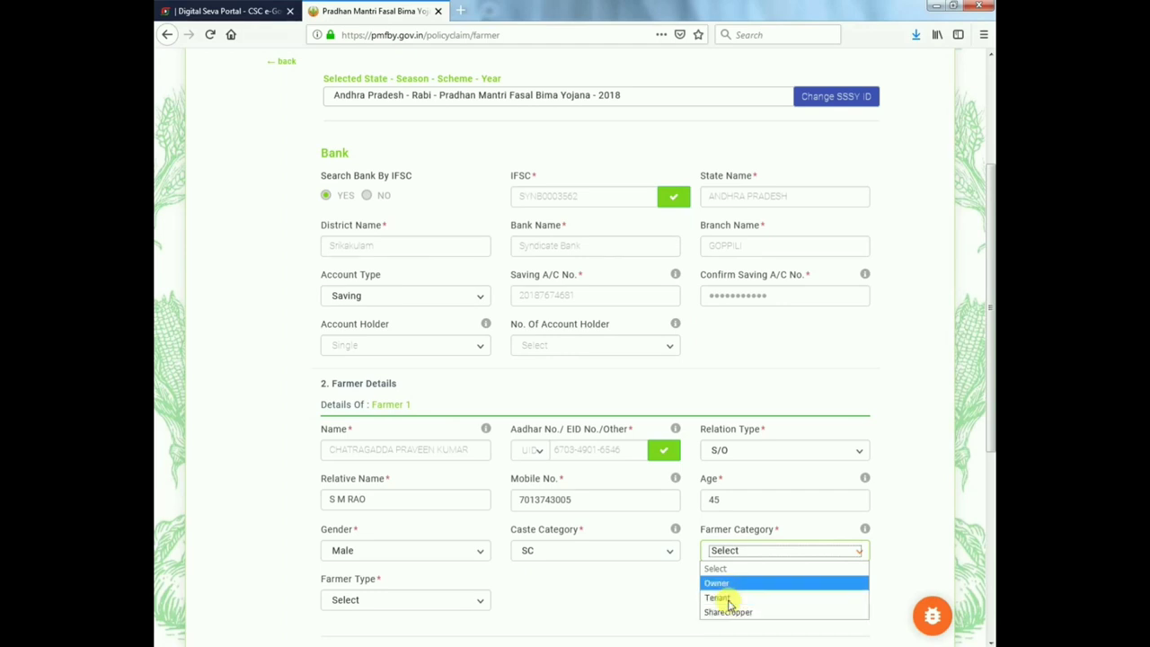
left_click(723, 583)
scroll(398, 539, "down", 1)
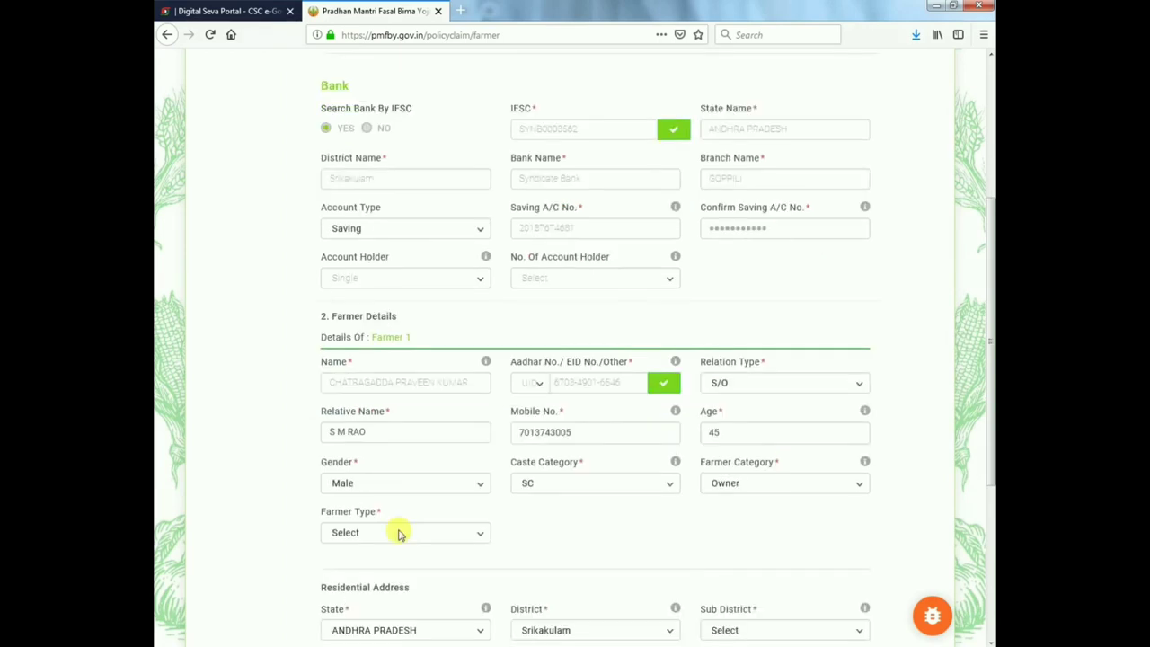
left_click(398, 532)
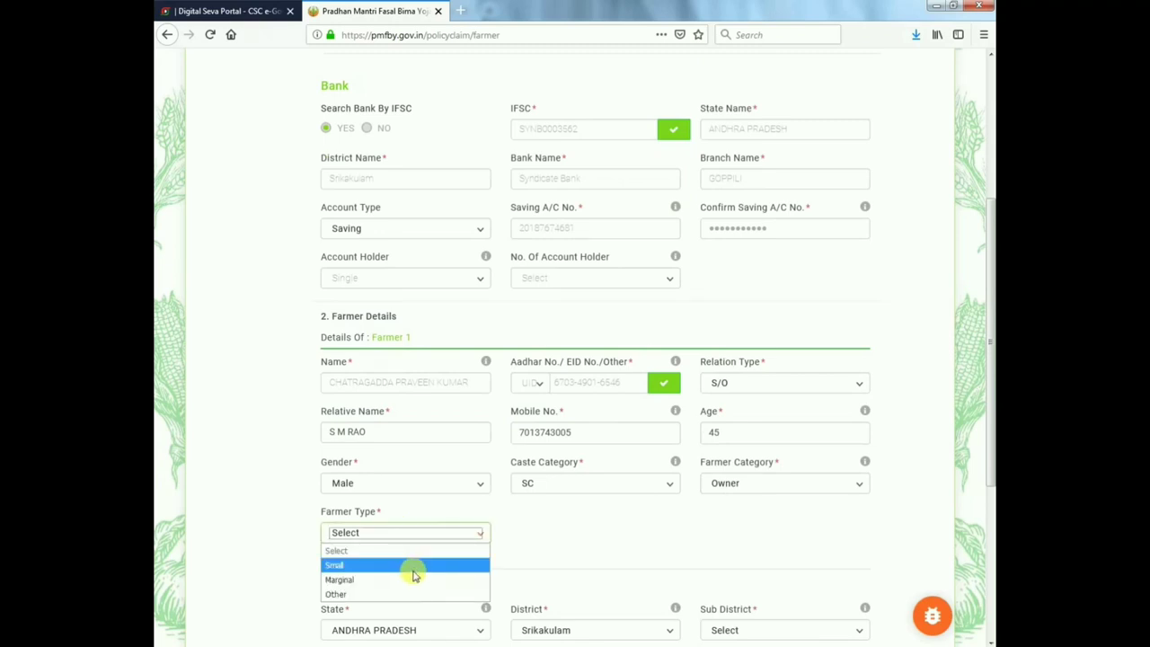
left_click(409, 565)
scroll(634, 552, "down", 3)
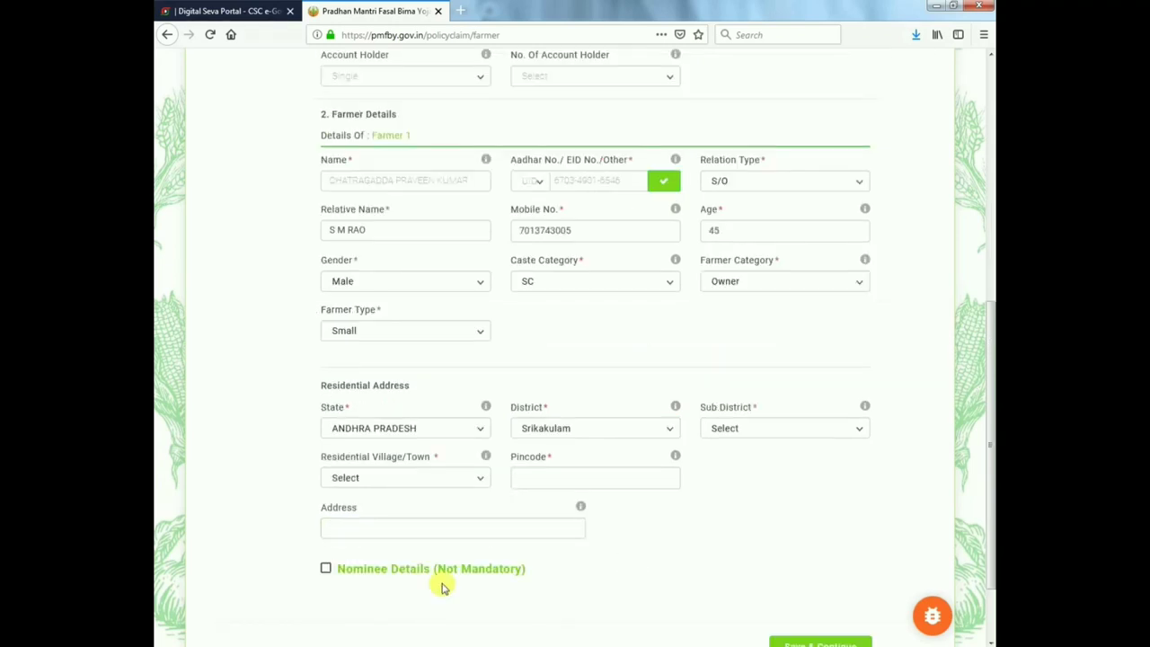
left_click(749, 284)
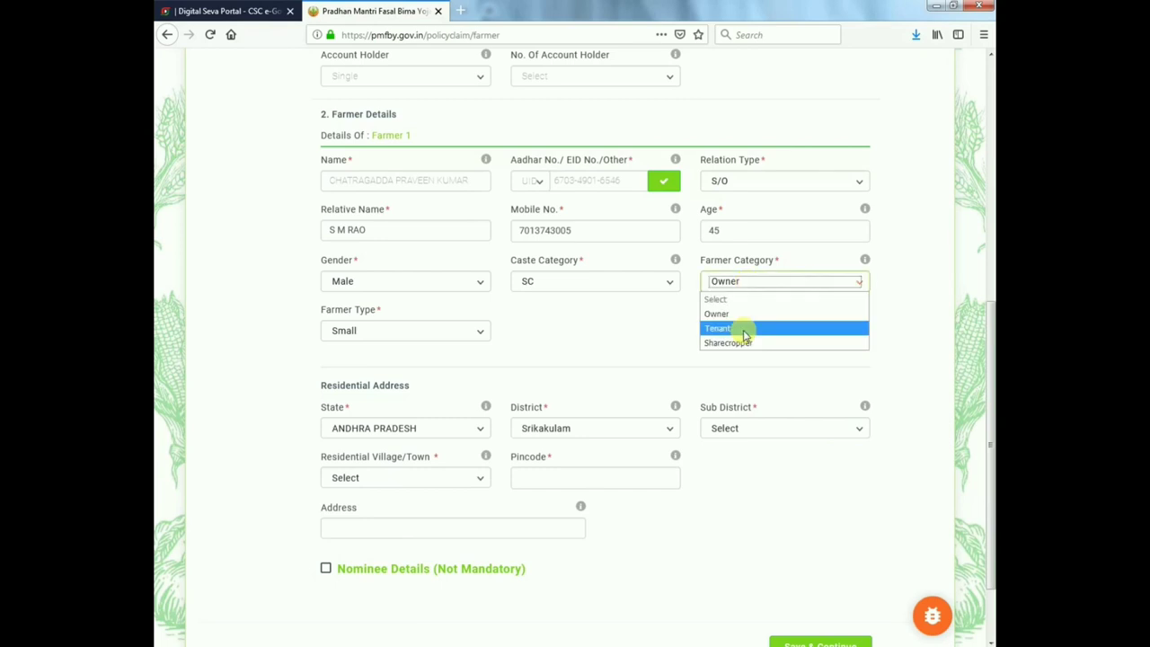
left_click(842, 585)
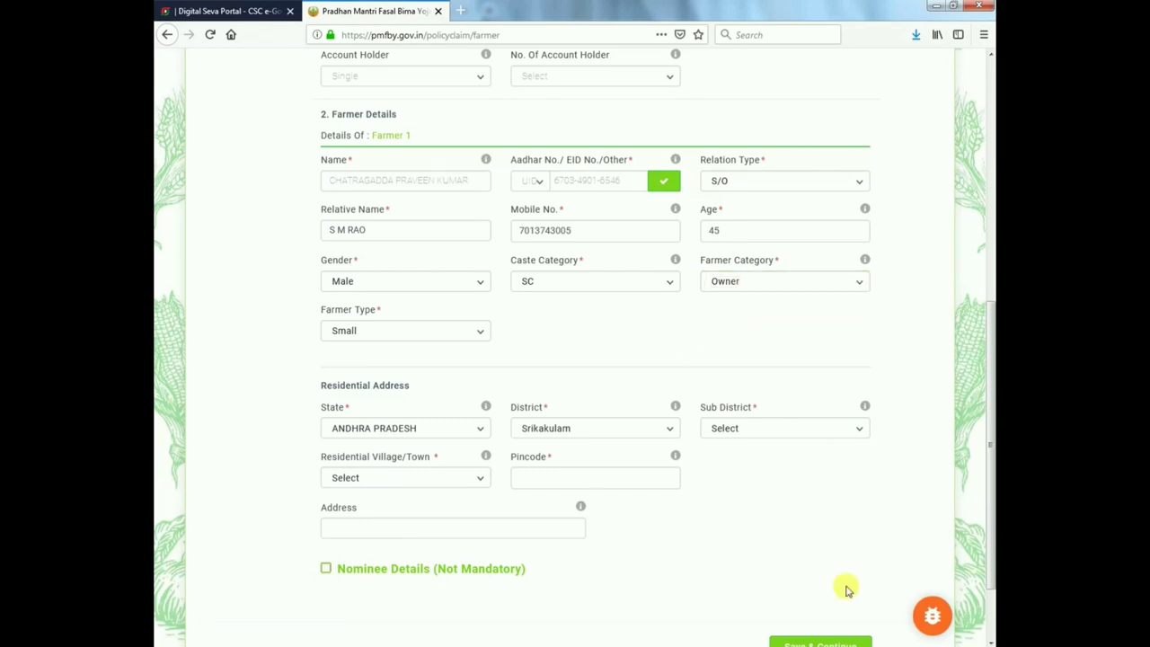
scroll(845, 588, "down", 2)
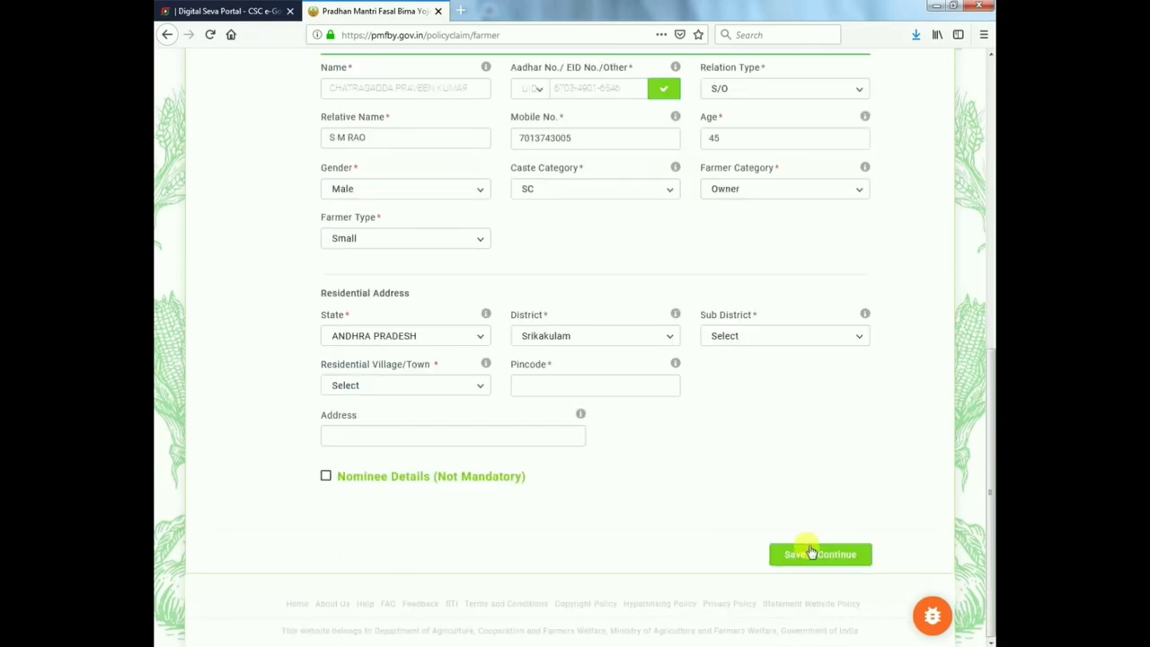
- Set the district to Krishna and the sub district to Ghantasala
left_click(744, 336)
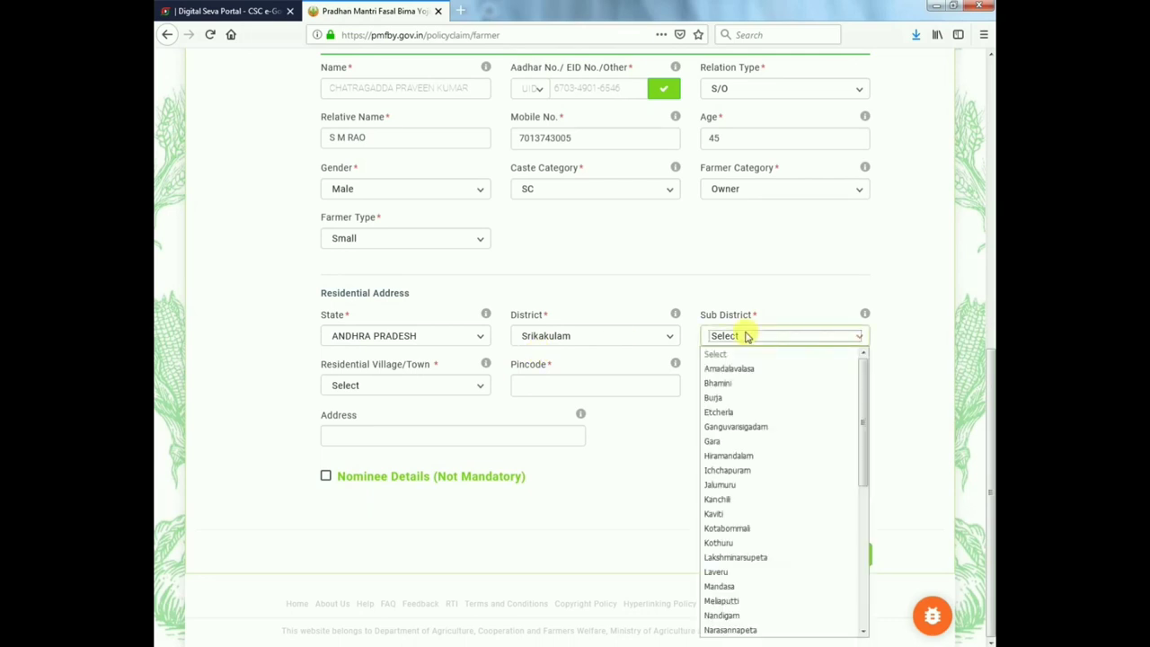
left_click(619, 337)
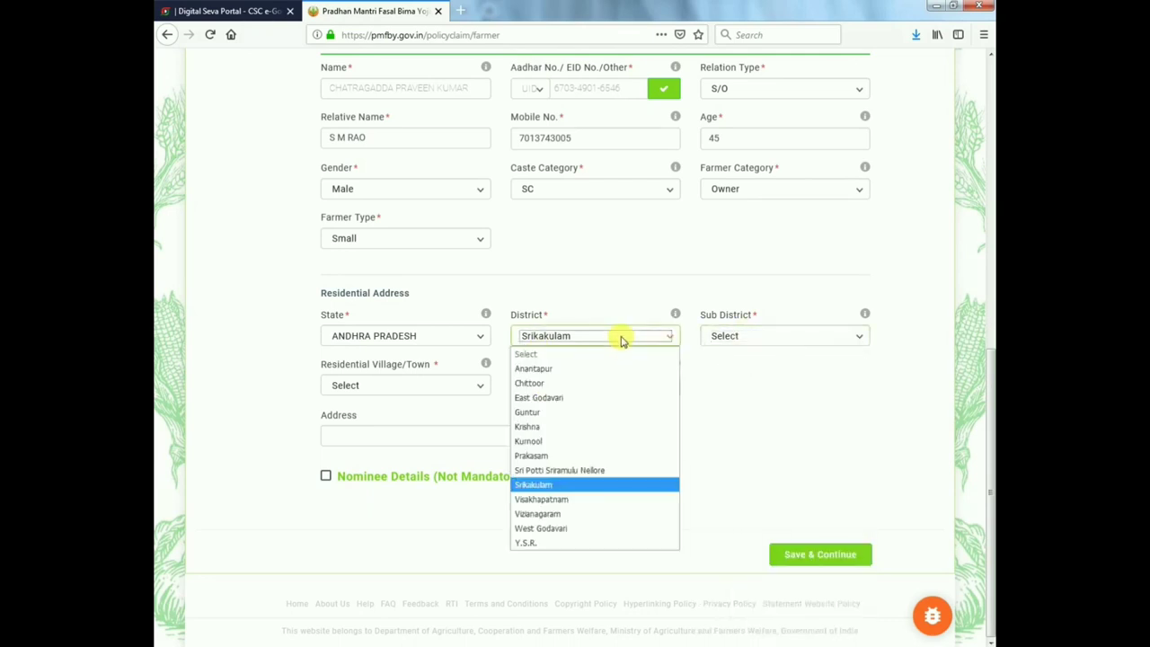
key("k")
key("Return")
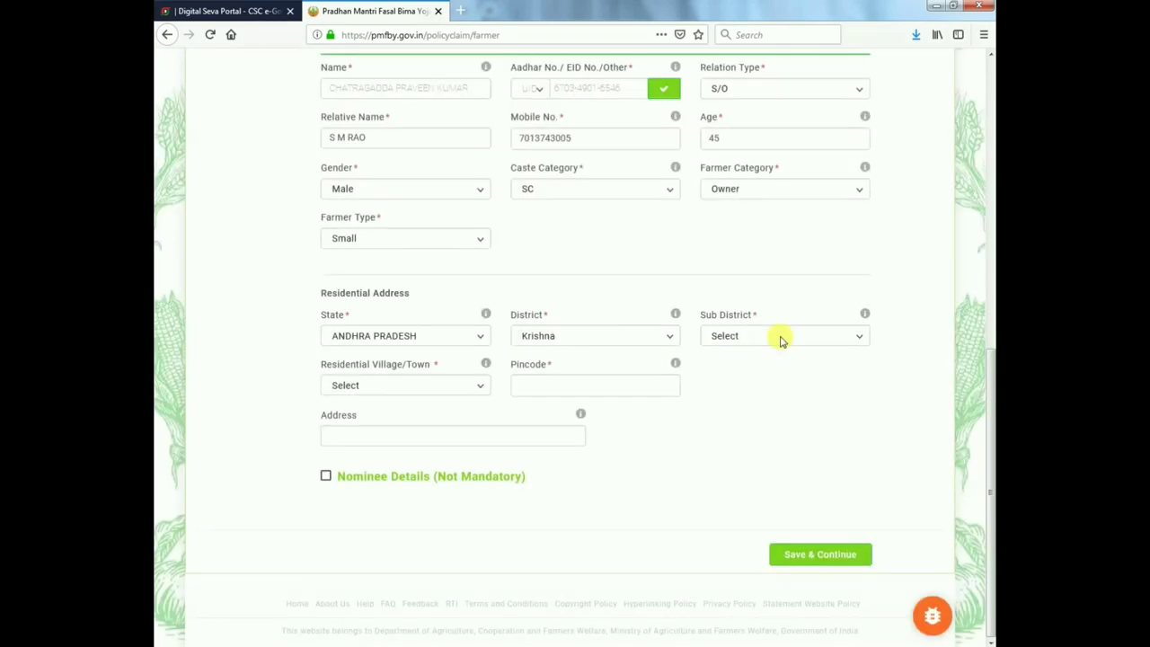
left_click(780, 338)
key("g")
key("h")
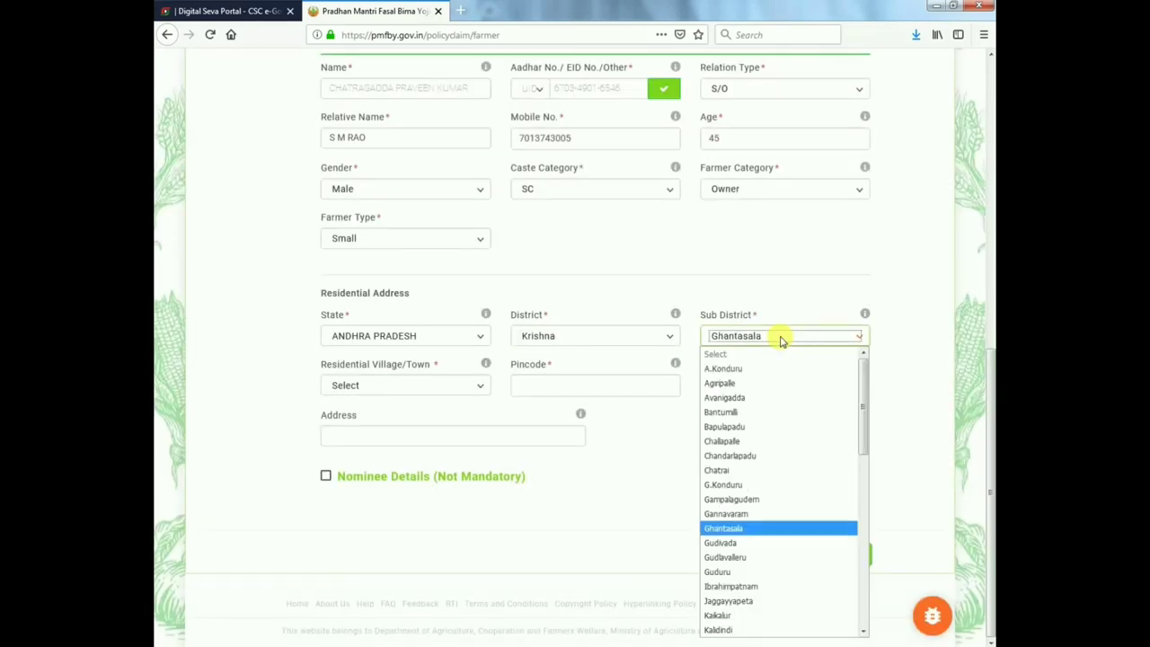
key("Return")
- Choose village Lankapalle, enter the pincode, and save the farmer details
left_click(450, 388)
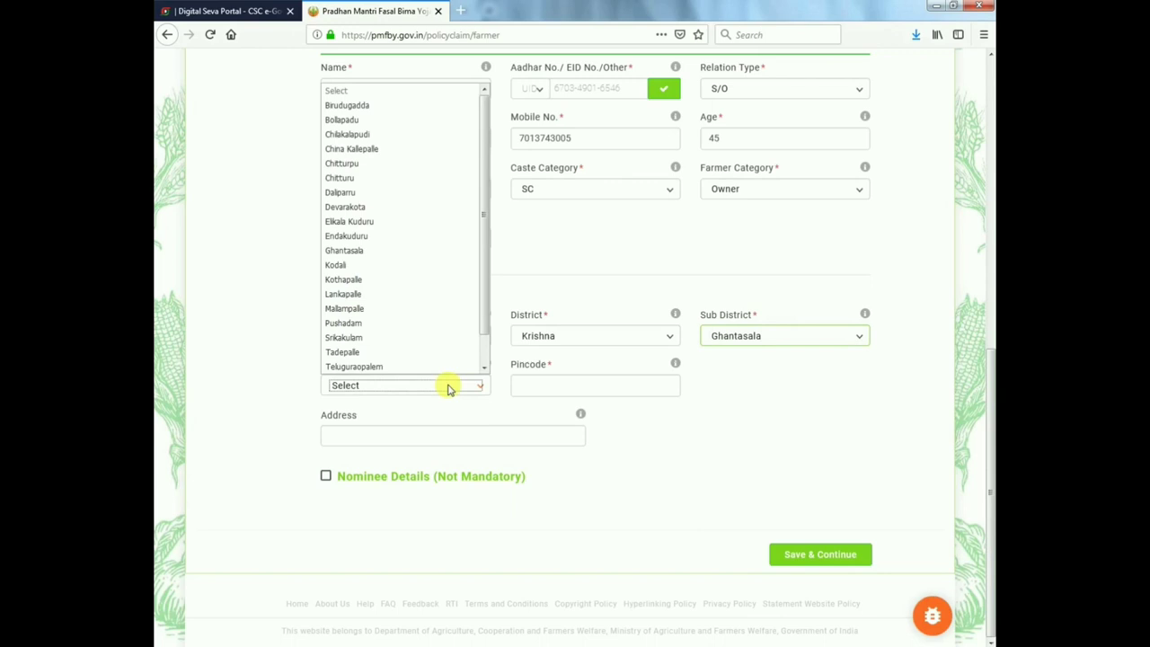
key("l")
key("Return")
left_click(532, 387)
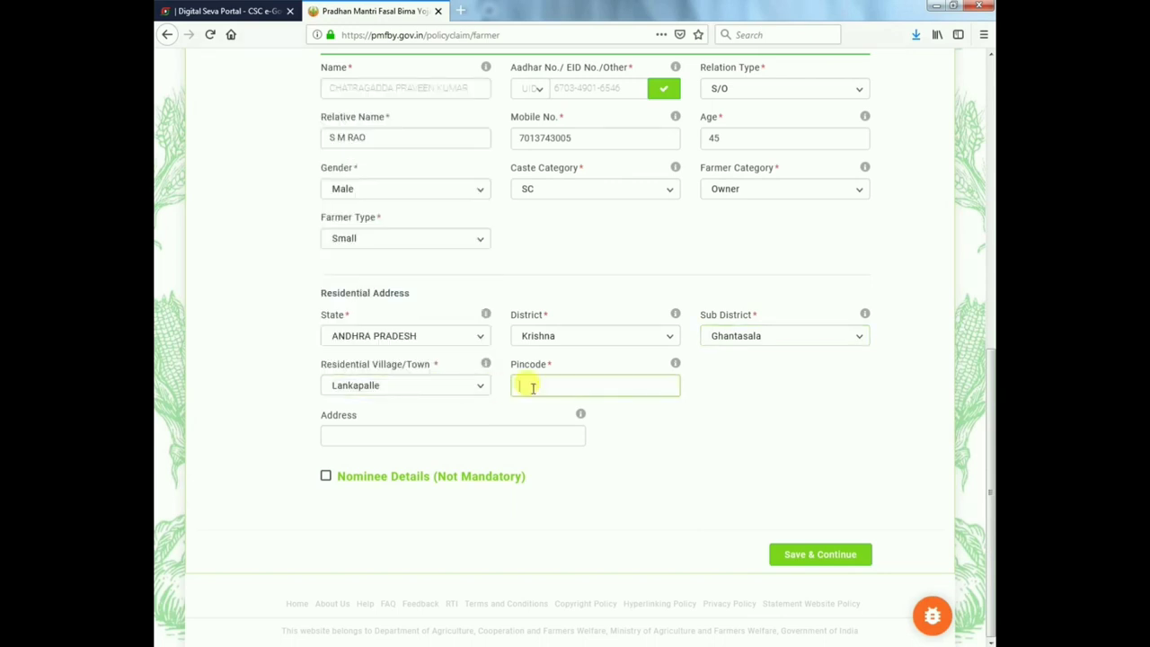
type("521131")
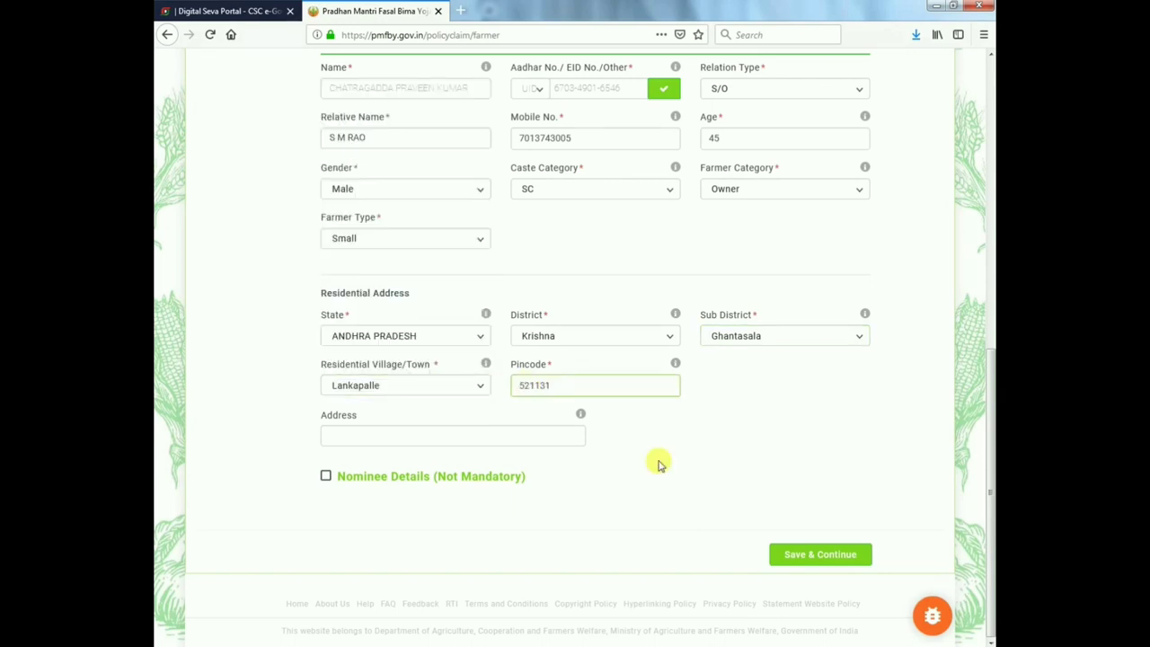
left_click(795, 554)
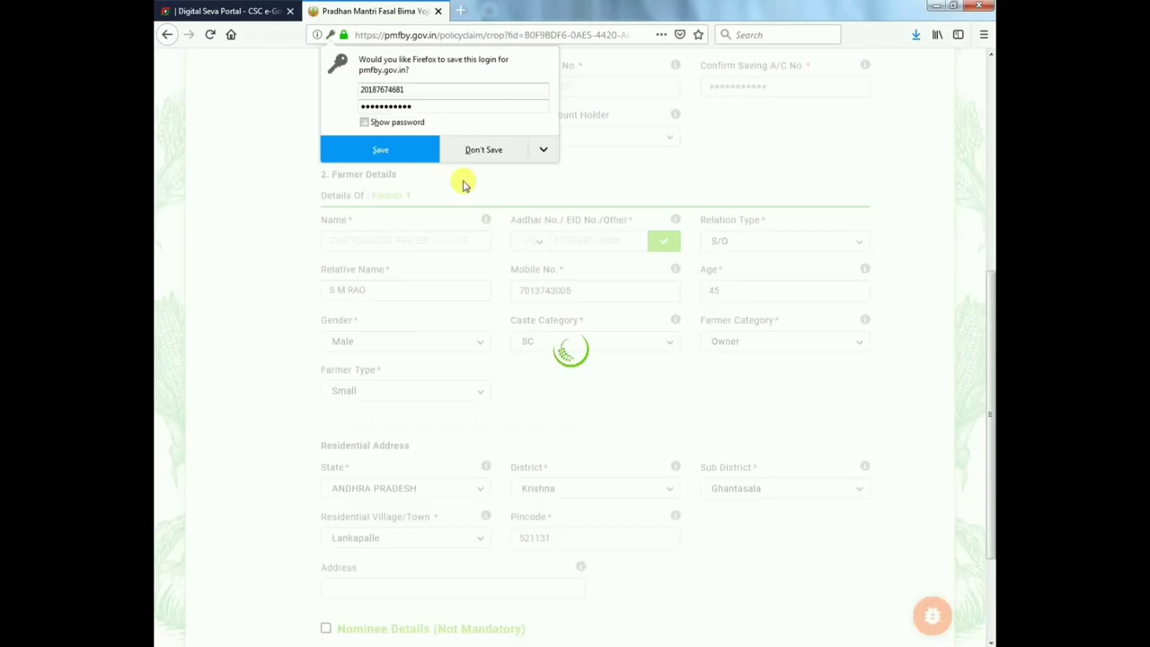
- Decline the Firefox save-login prompt and choose Maize (Makka) as the insured crop
left_click(463, 185)
scroll(665, 441, "down", 5)
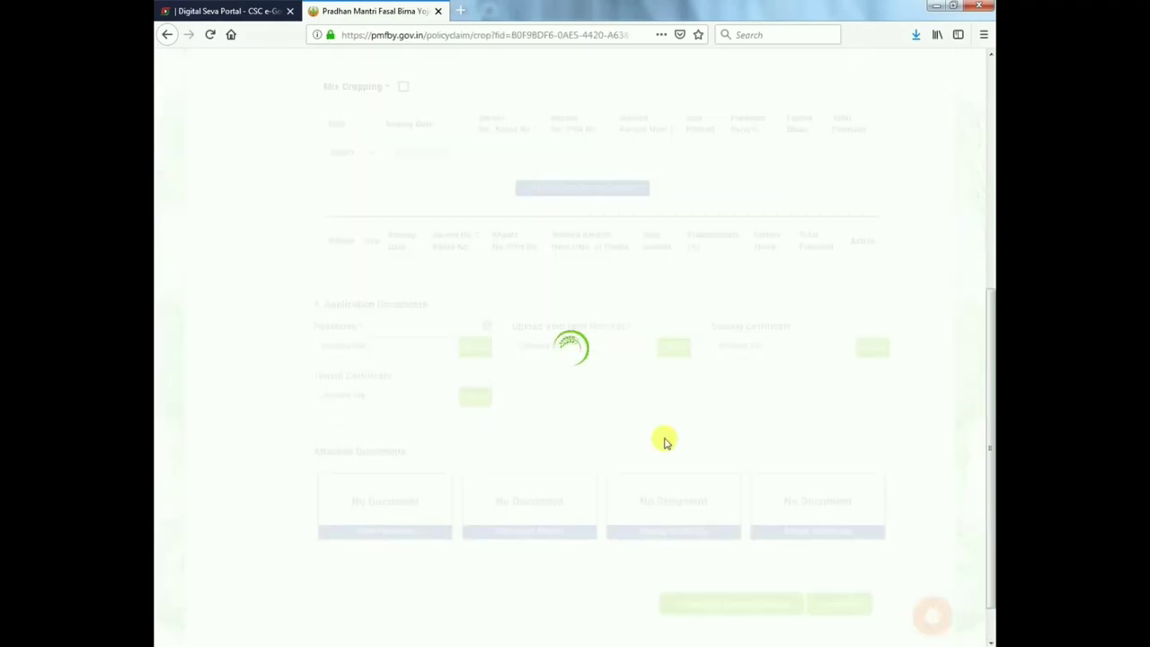
scroll(474, 328, "up", 4)
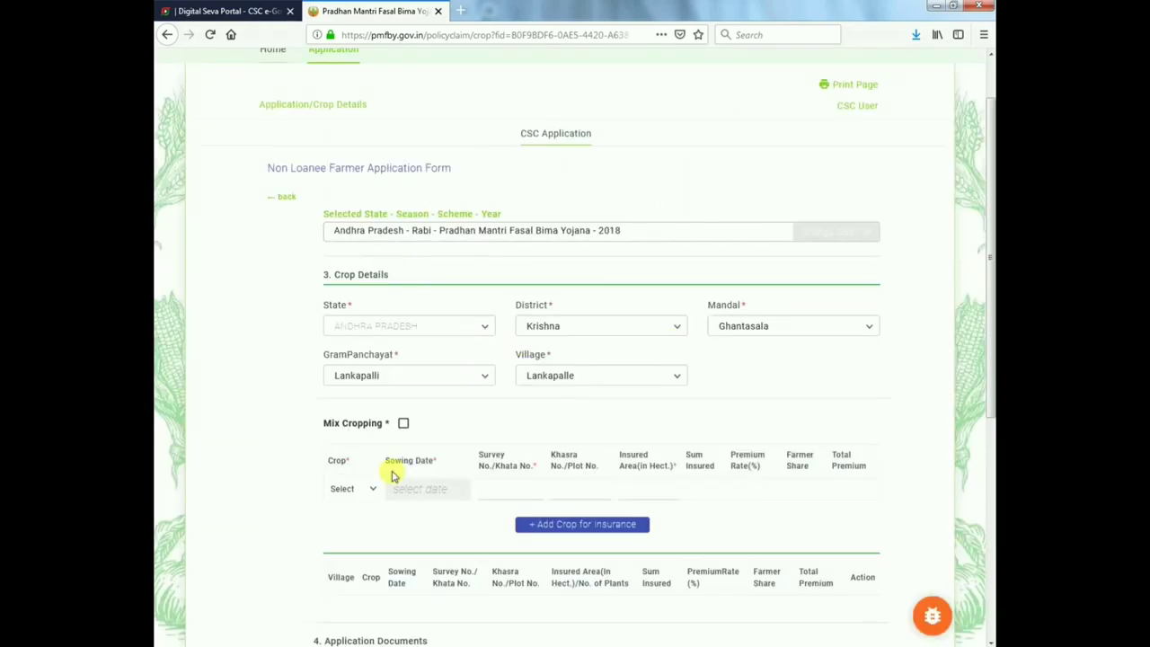
left_click(361, 488)
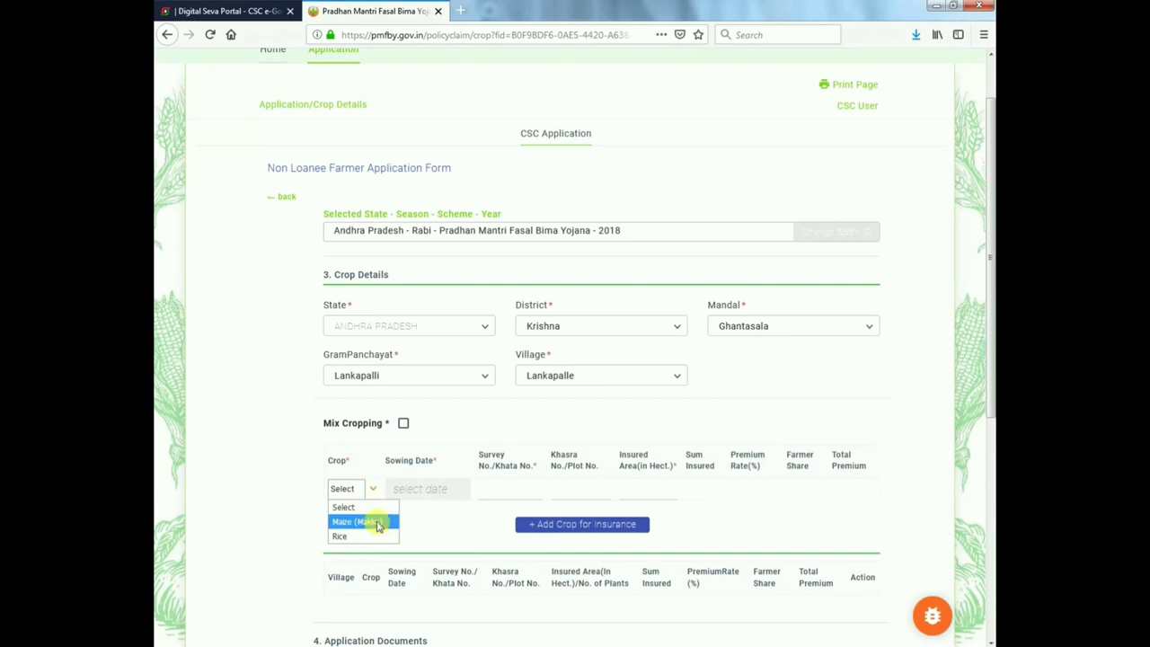
left_click(378, 523)
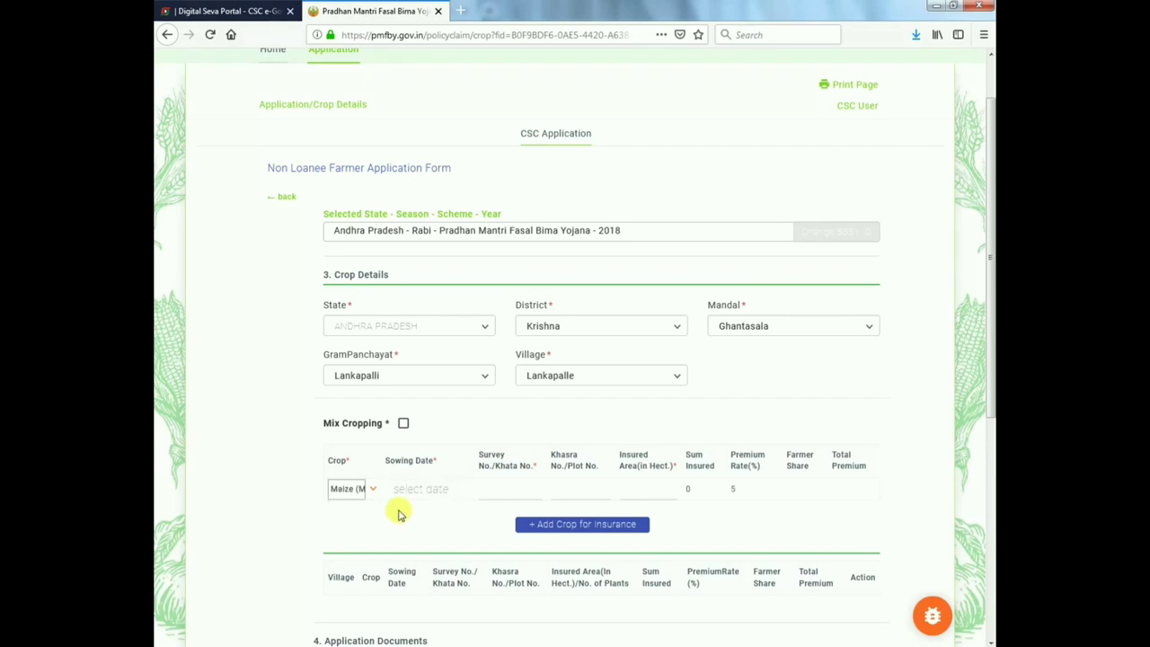
- Set the sowing date to 01-12-2018 and select the survey and khasra number fields
scroll(416, 462, "down", 3)
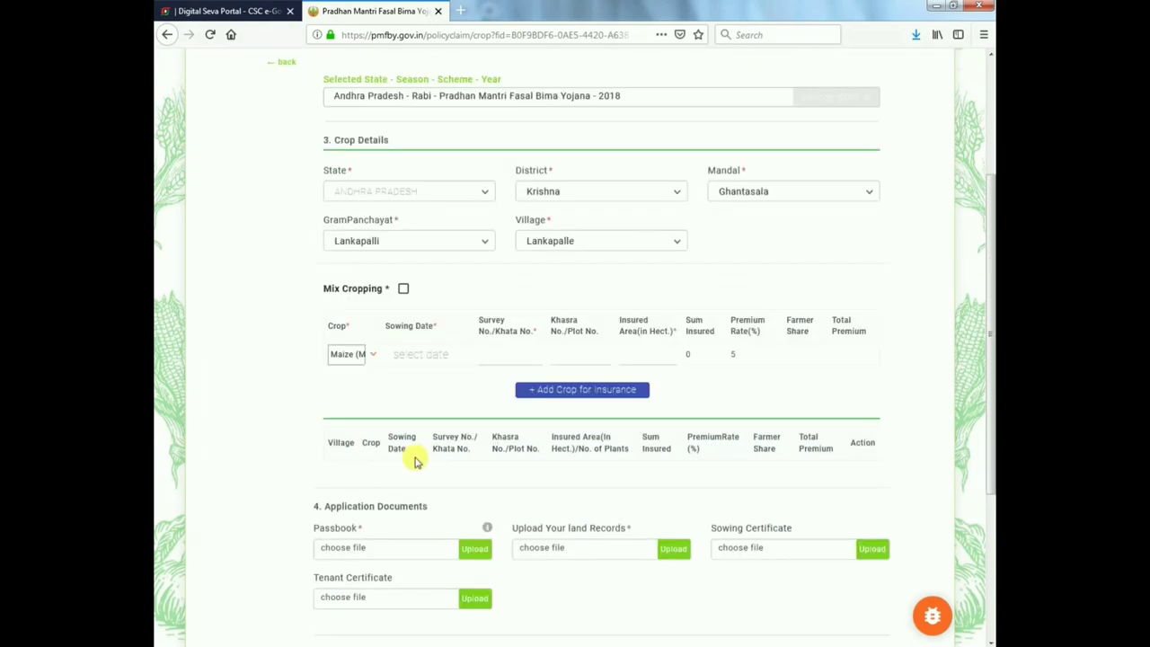
left_click(445, 378)
left_click(488, 418)
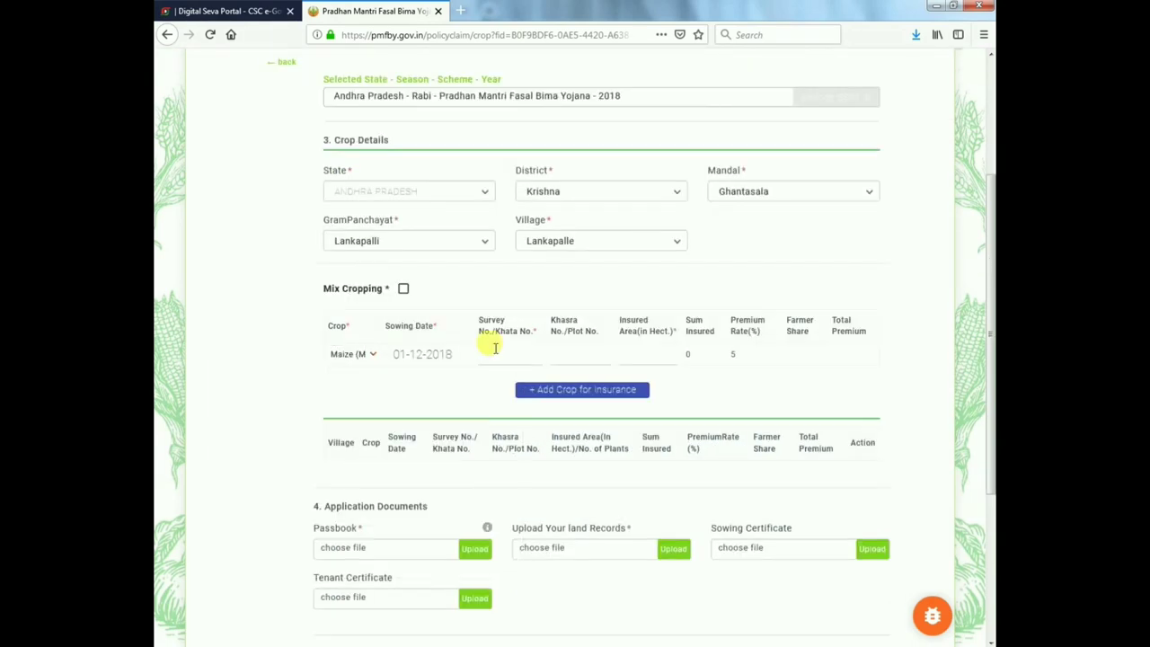
left_click(494, 350)
left_click(583, 353)
scroll(605, 449, "down", 3)
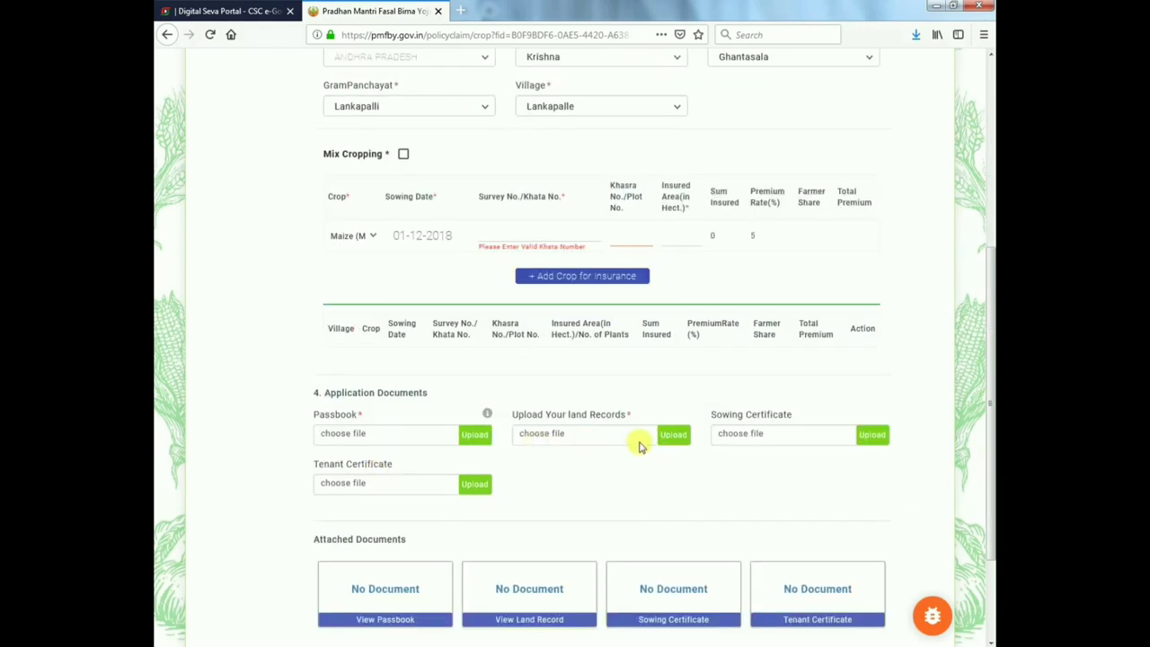
scroll(641, 436, "down", 3)
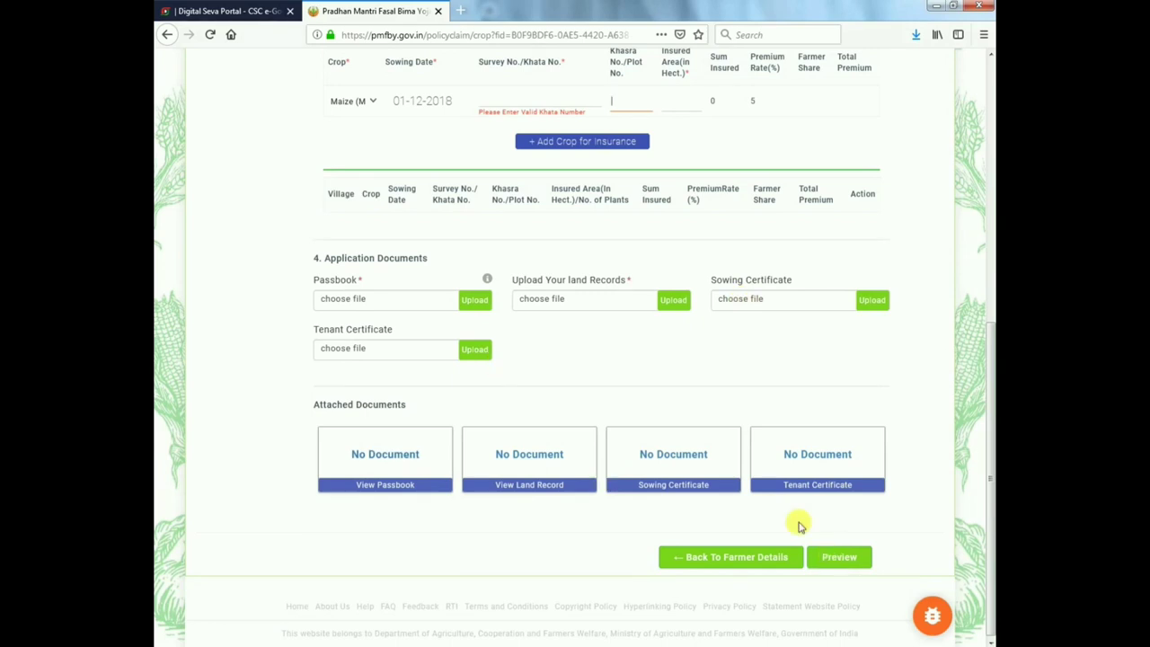
scroll(744, 508, "up", 2)
scroll(744, 509, "up", 7)
scroll(746, 503, "down", 9)
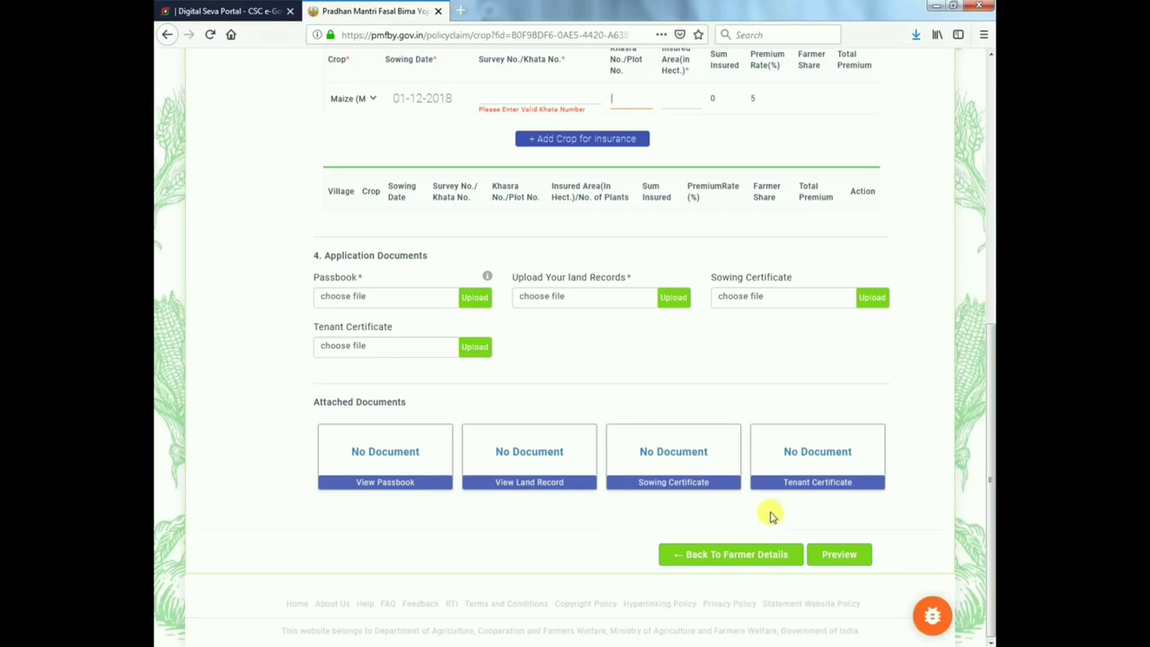
scroll(770, 516, "up", 5)
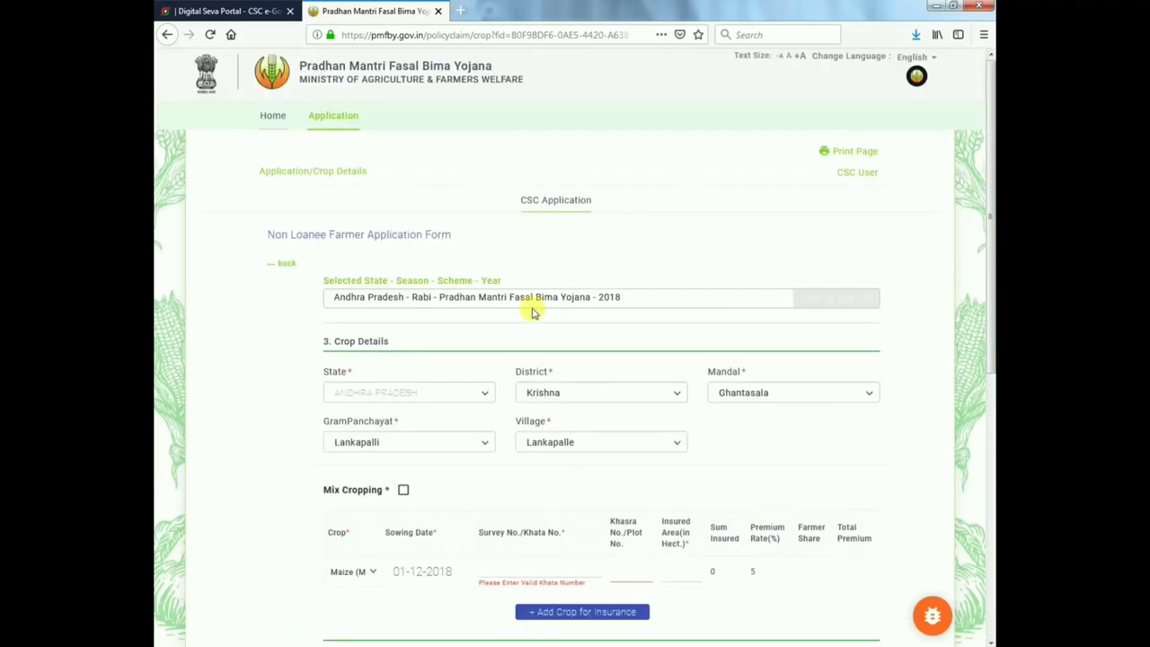
- Return home, decline the save-login prompt, and tick the first application under Paid Applications
left_click(275, 117)
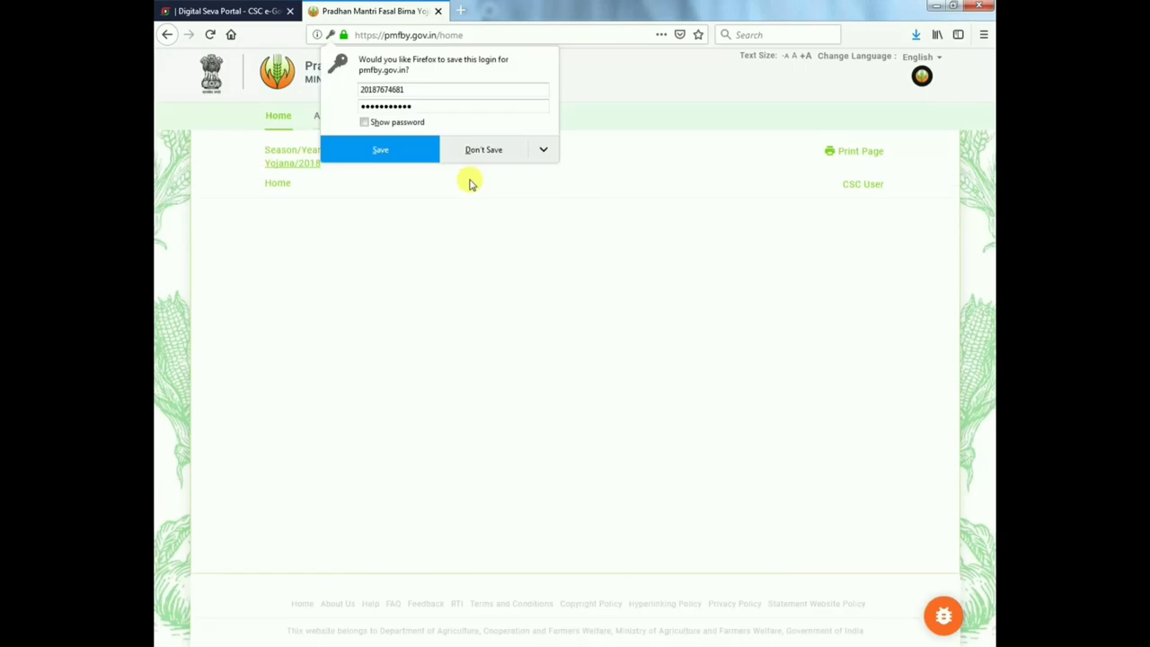
left_click(467, 157)
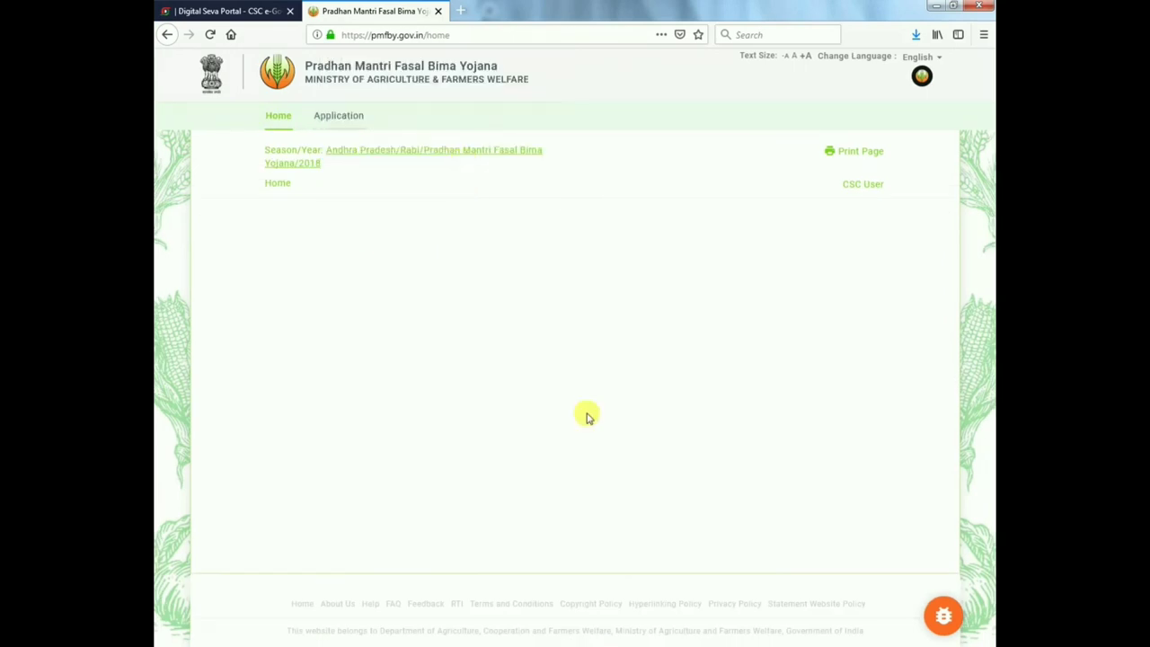
left_click(346, 119)
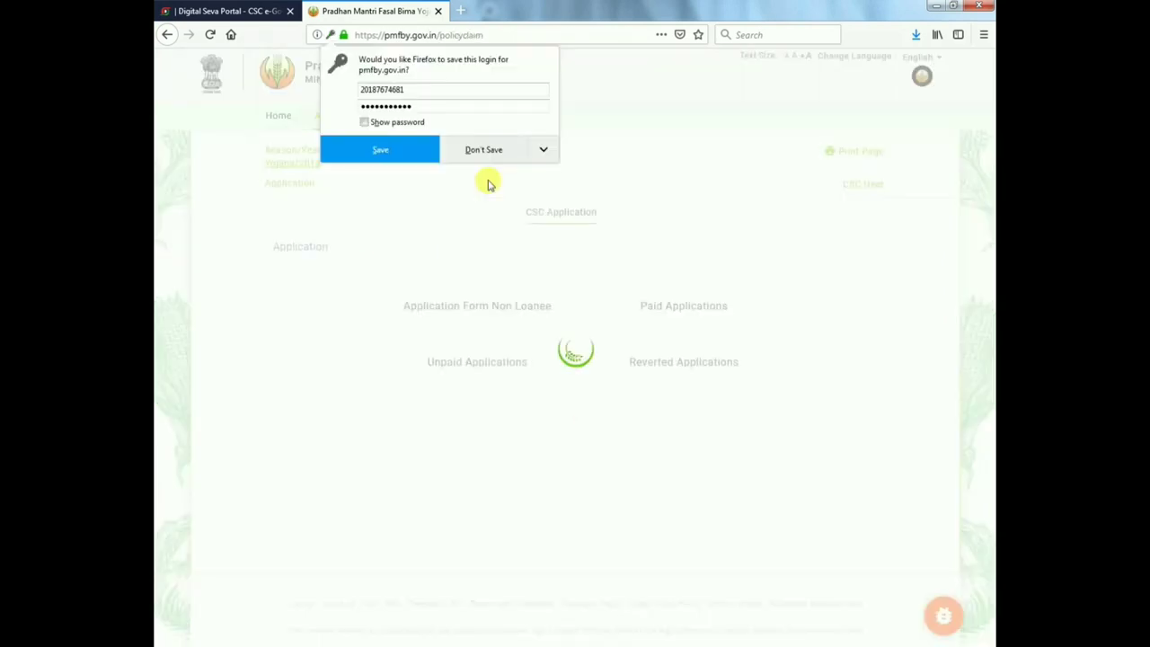
left_click(713, 344)
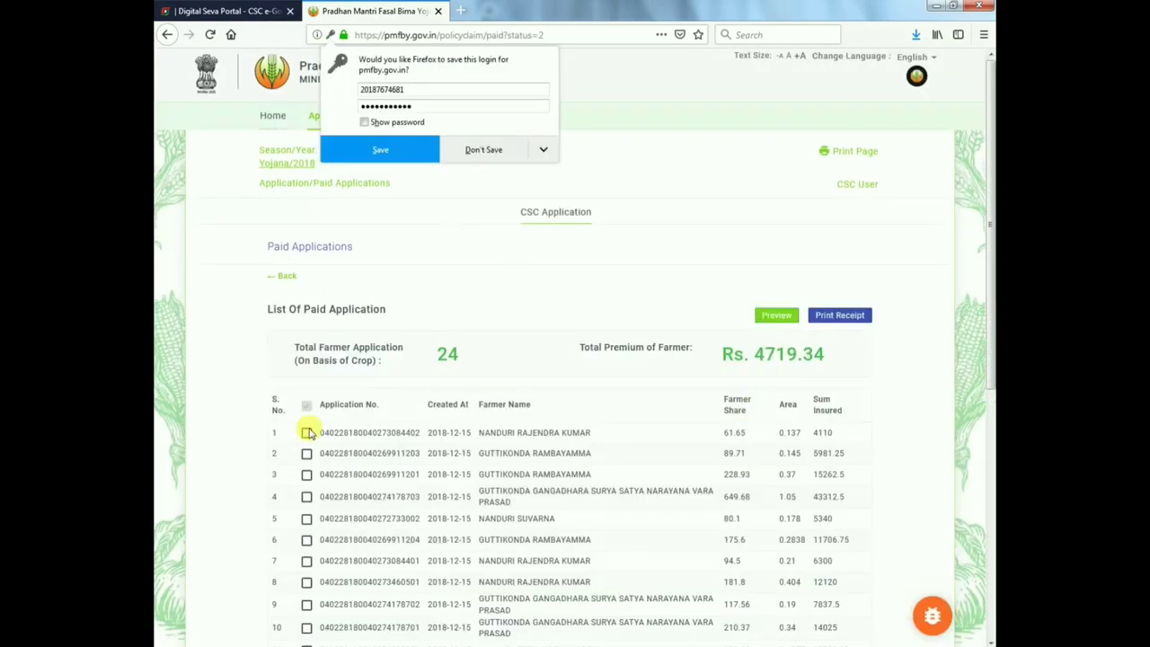
left_click(307, 432)
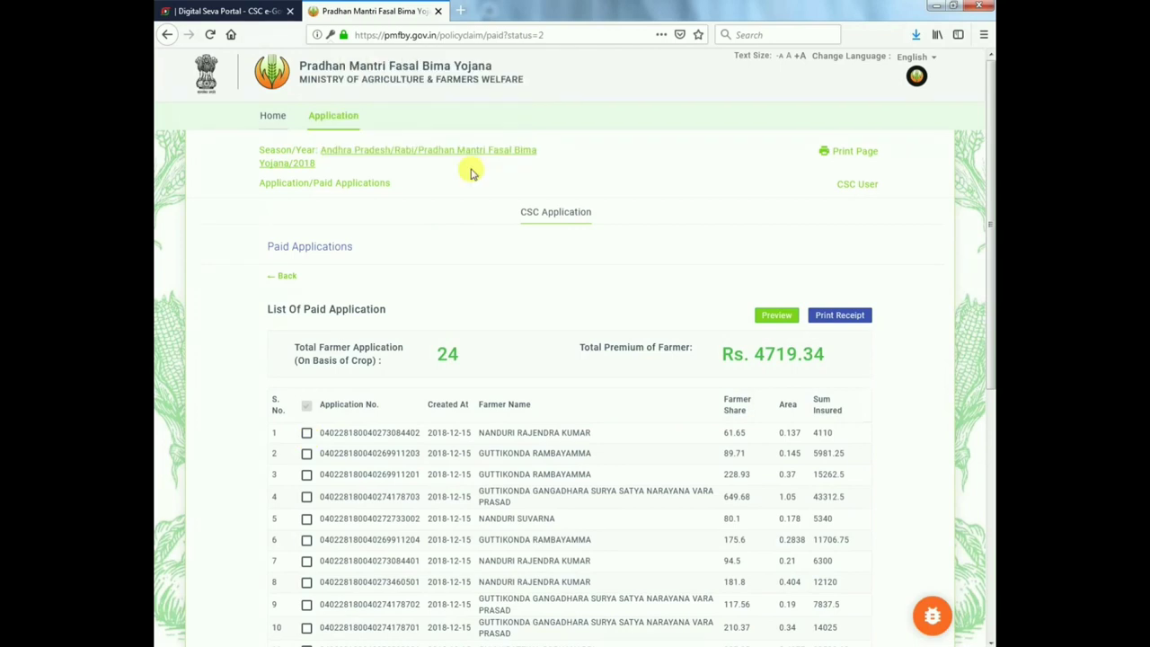
left_click(776, 317)
left_click(706, 415)
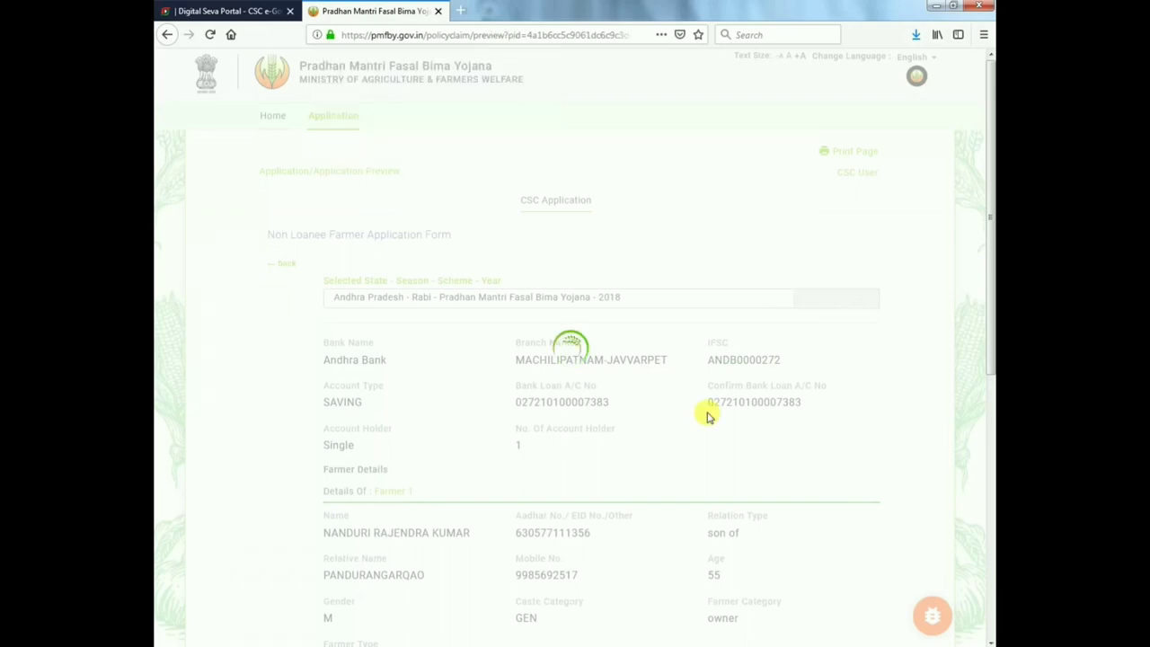
scroll(707, 415, "down", 2)
scroll(707, 415, "down", 5)
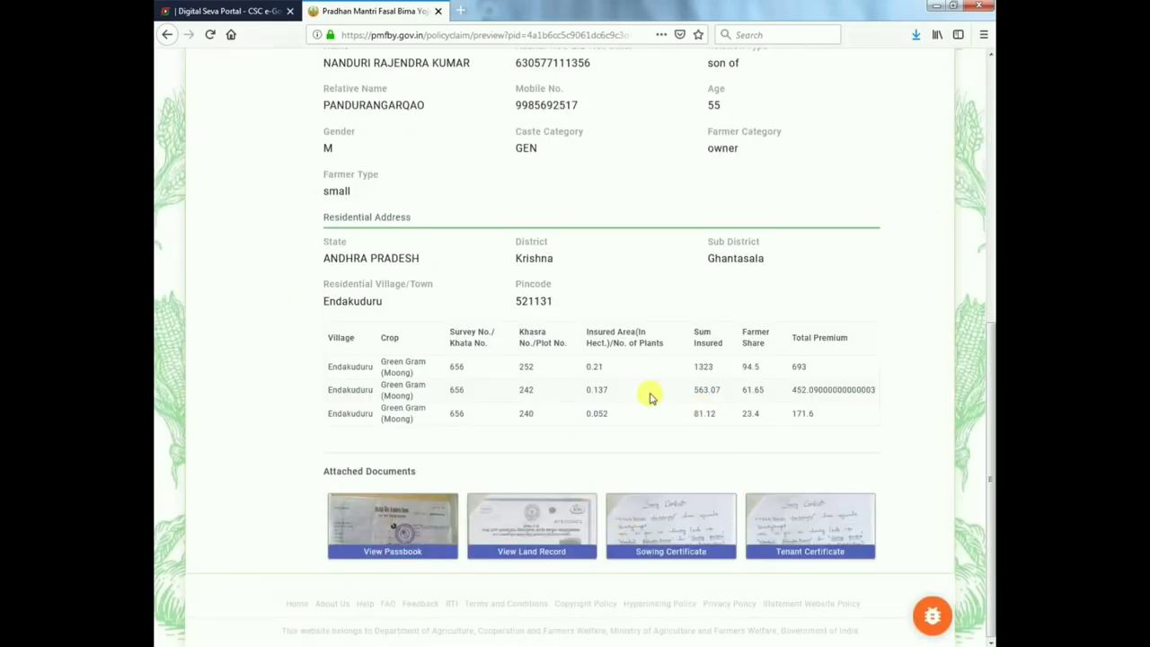
scroll(651, 397, "up", 6)
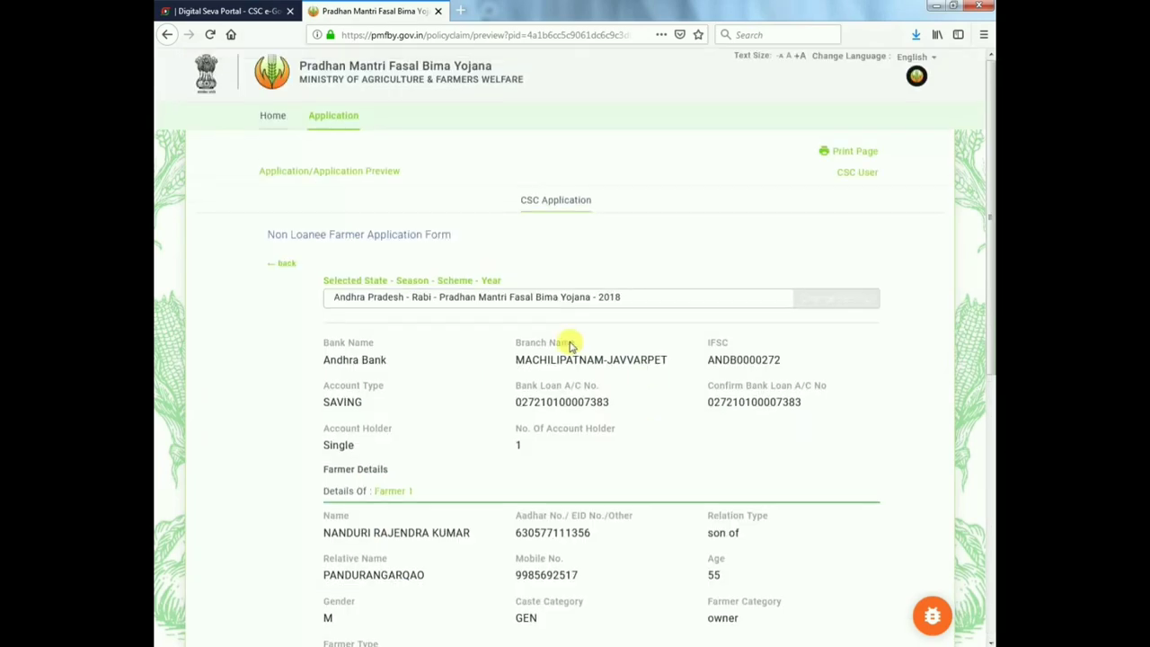
scroll(373, 530, "down", 5)
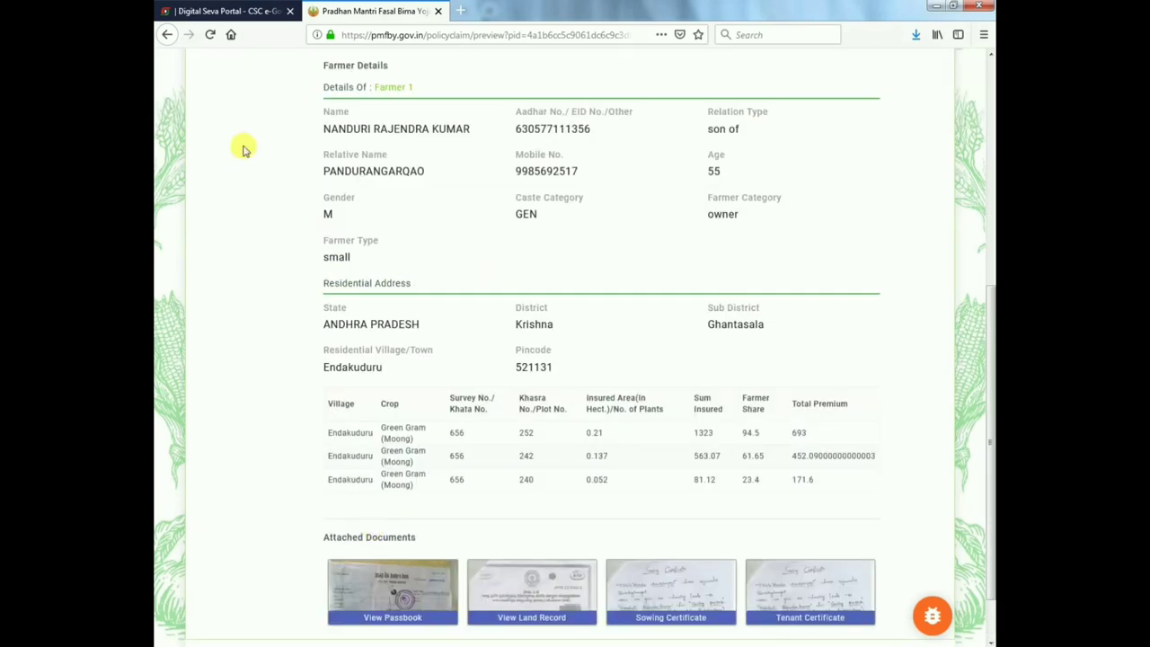
scroll(349, 137, "up", 5)
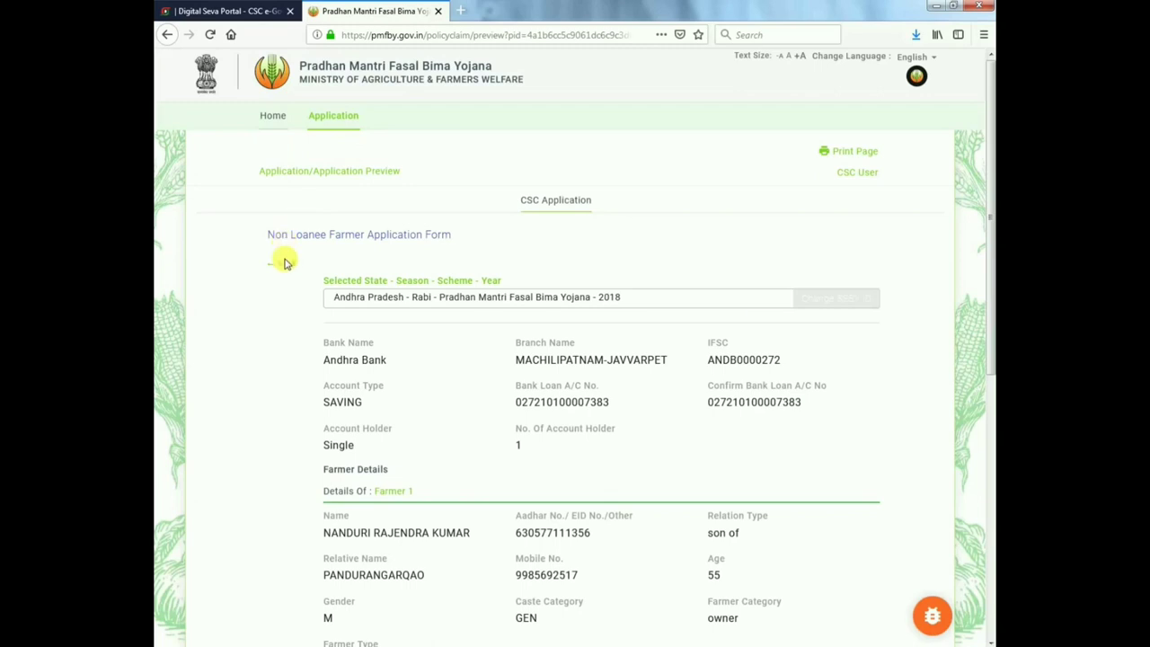
left_click(283, 263)
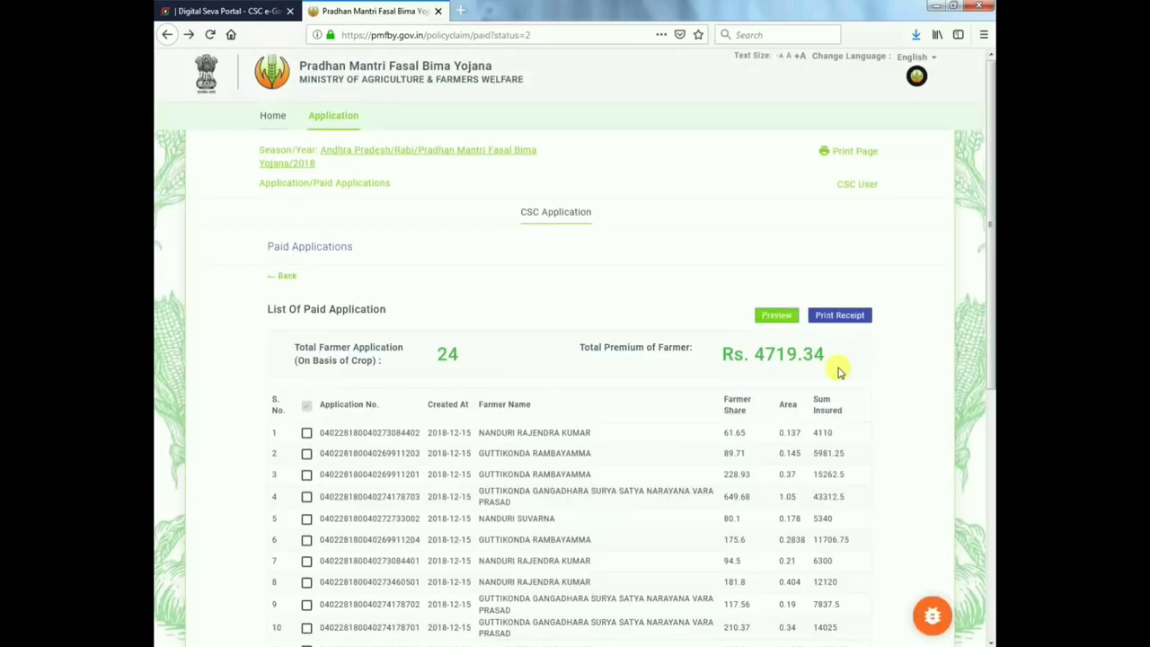
- Tick the first paid application and open its full Print Receipt, declining the save-login prompt
left_click(306, 432)
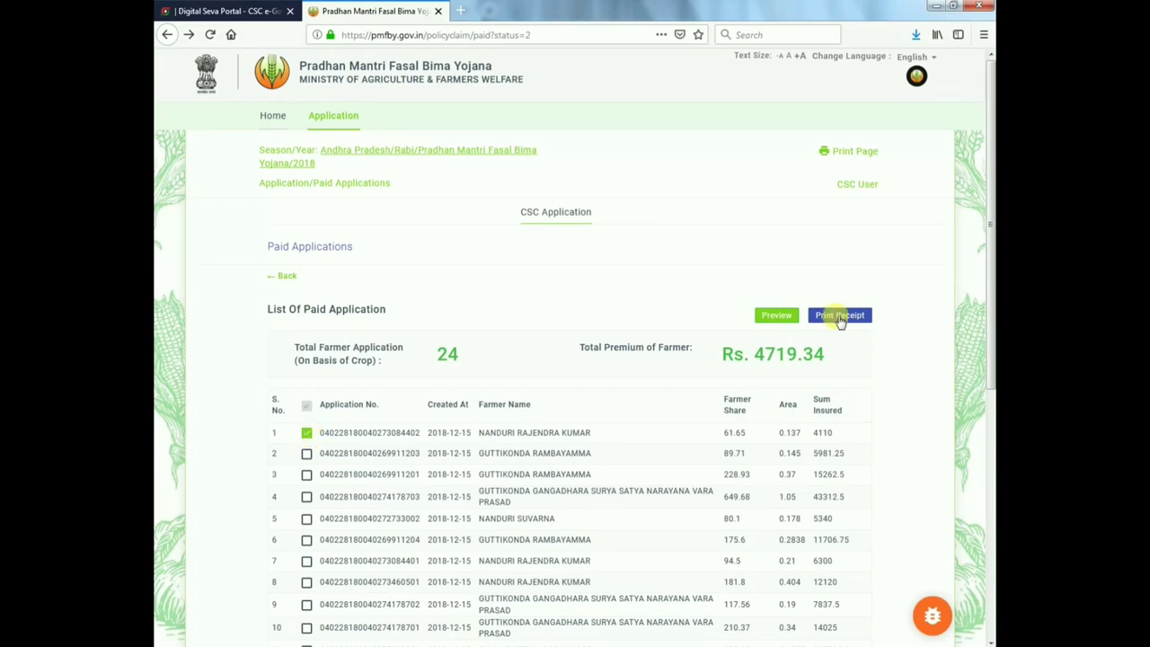
left_click(840, 317)
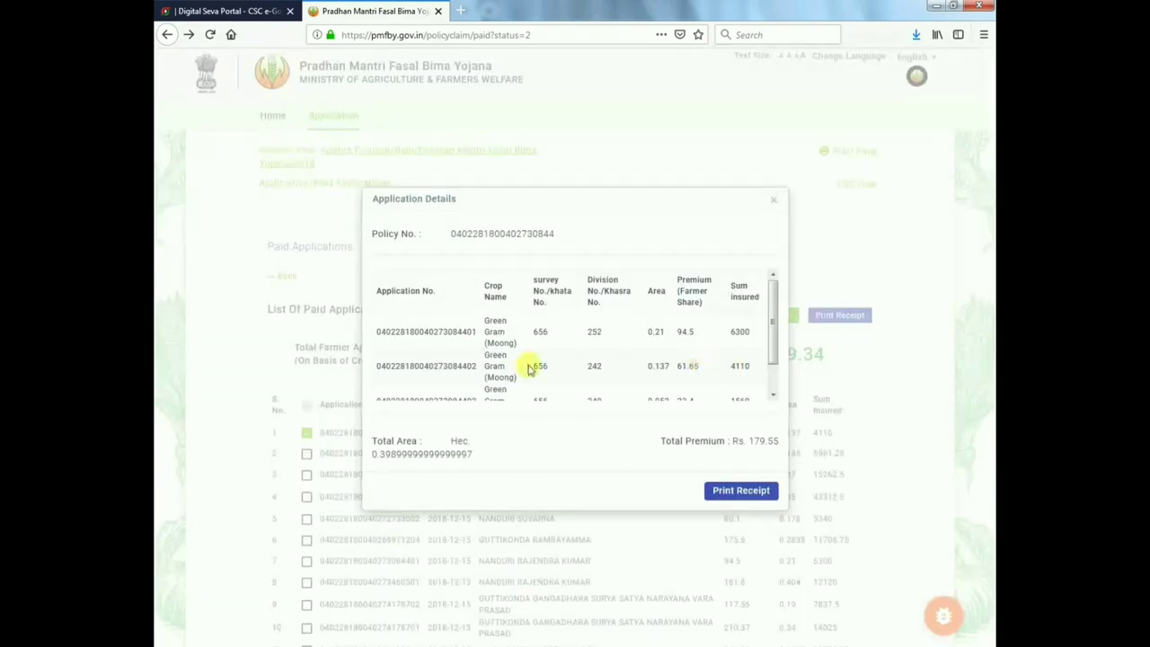
left_click(741, 489)
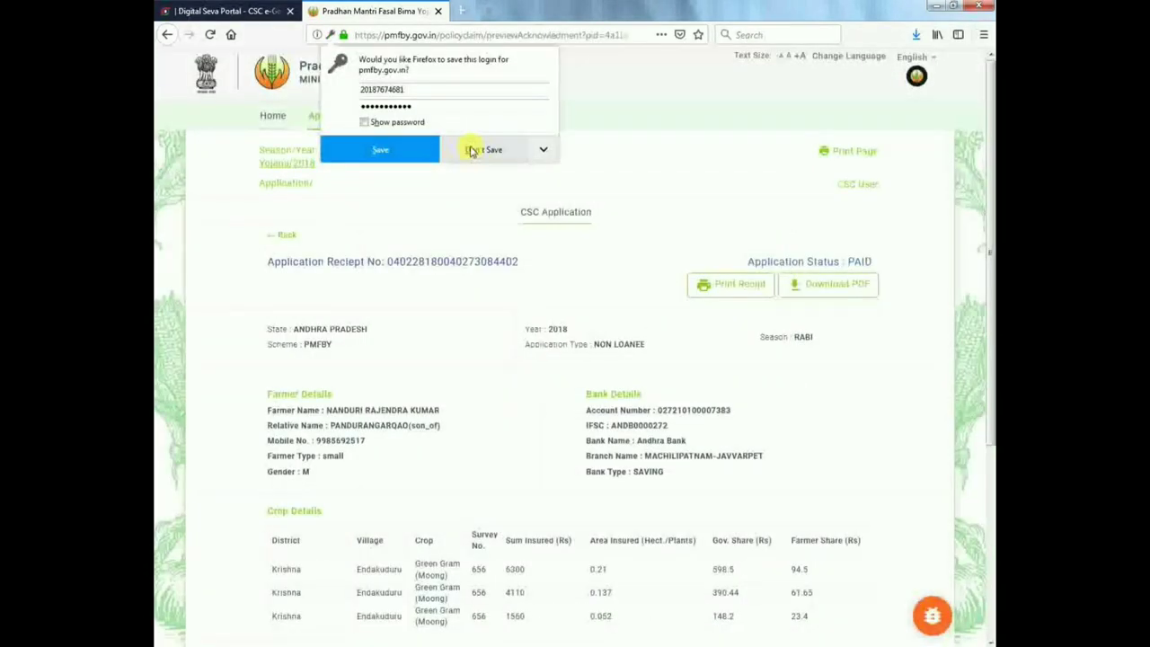
left_click(471, 151)
- Review the receipt showing PAID status, Rs 179.55 total premium and Rs 11970 sum insured
scroll(656, 364, "down", 3)
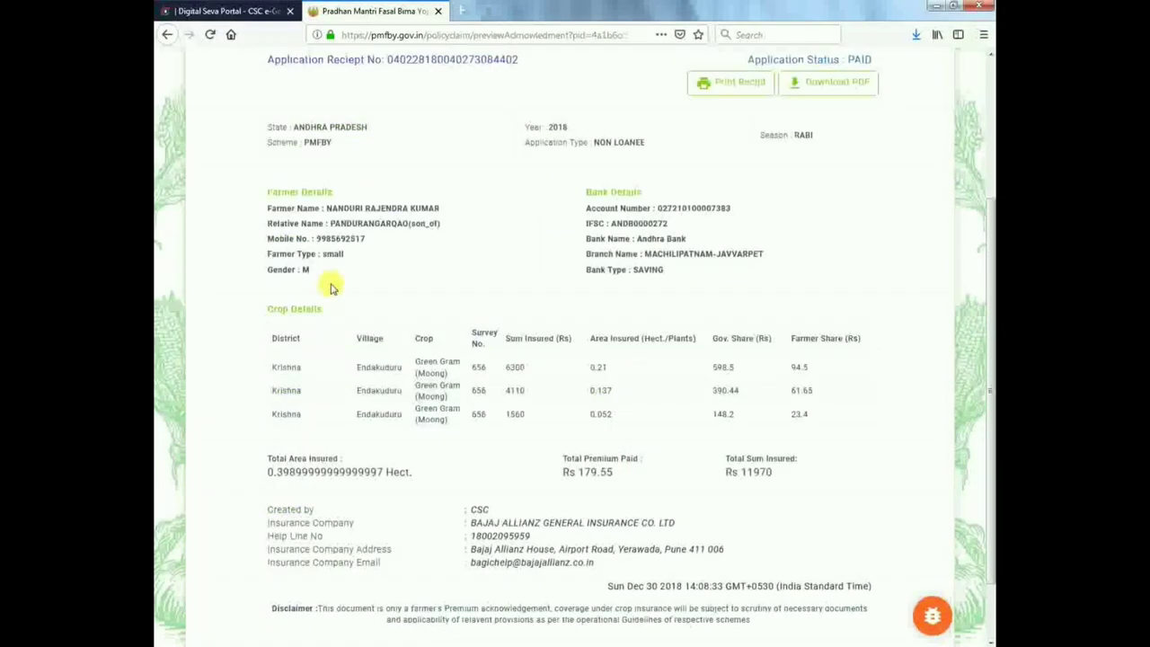
left_click_drag(338, 207, 751, 488)
scroll(789, 545, "down", 1)
left_click(751, 487)
scroll(757, 264, "up", 3)
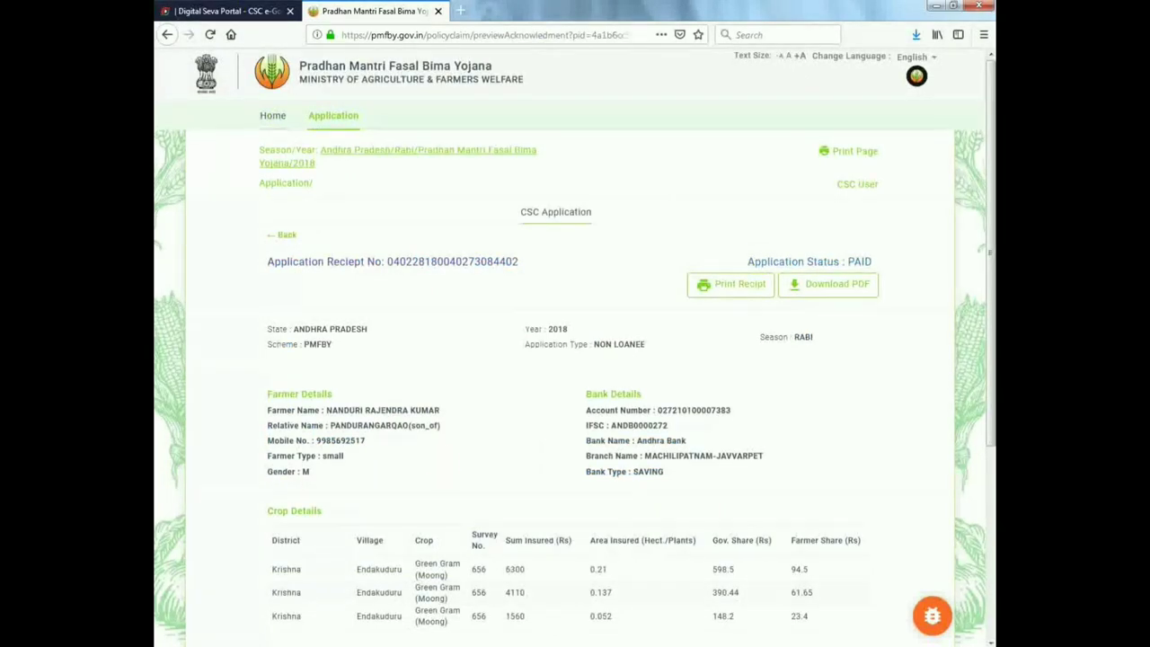
mouse_move(578, 618)
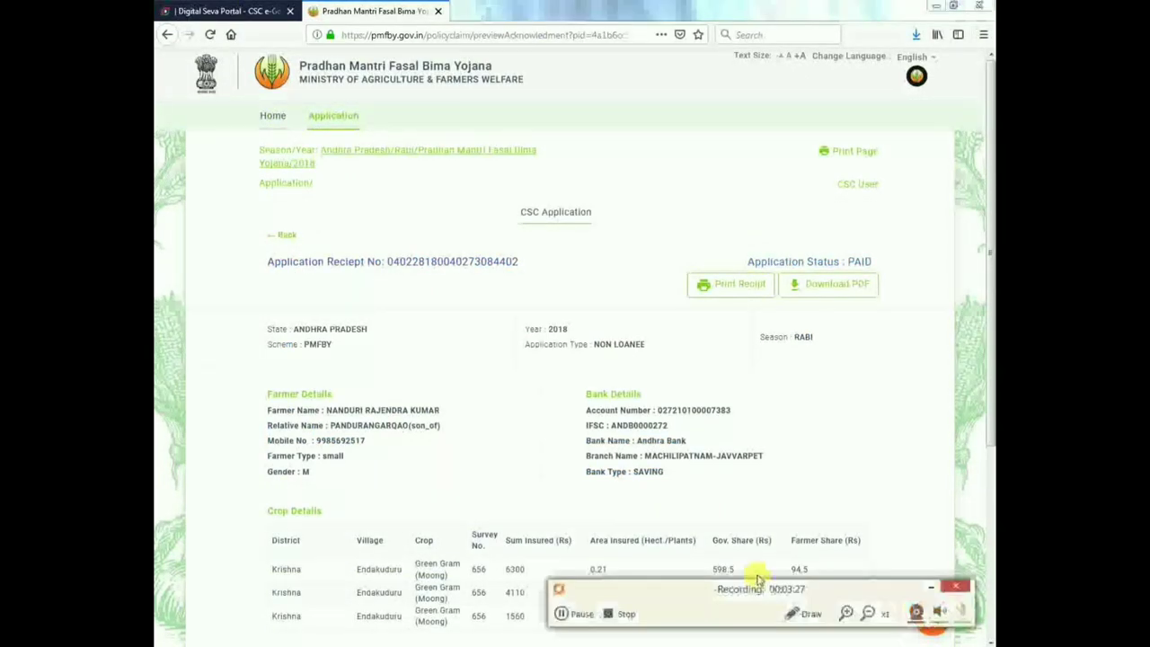